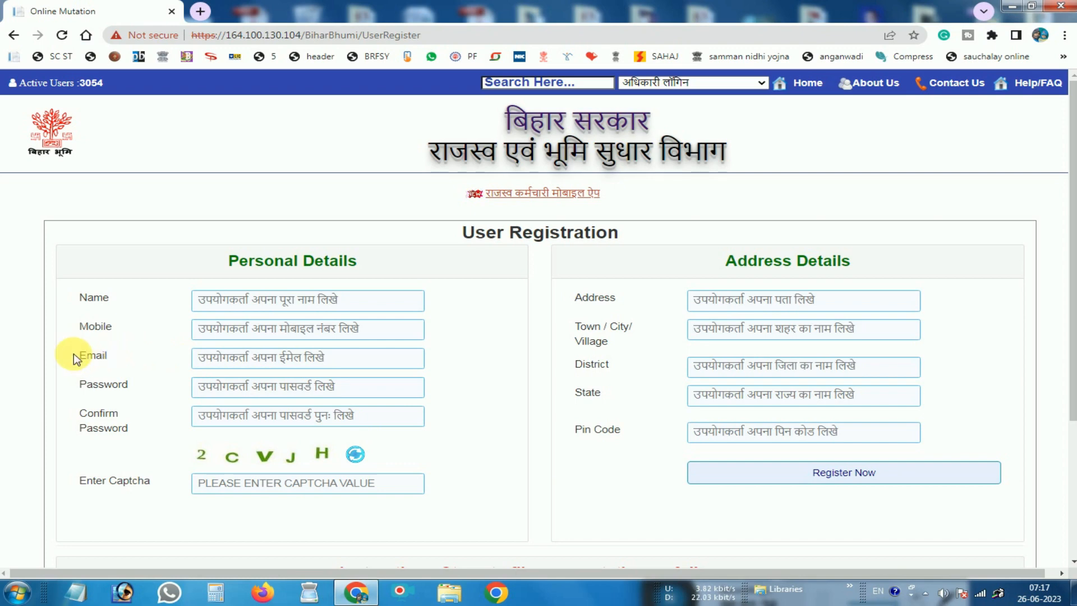
left_click_drag(74, 359, 116, 361)
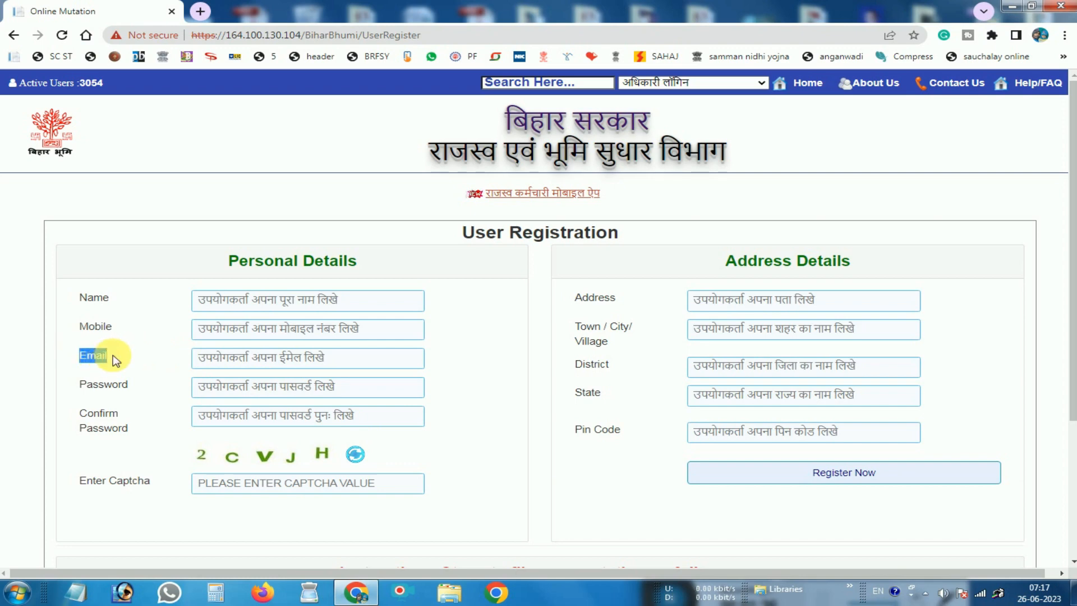
left_click_drag(75, 387, 133, 391)
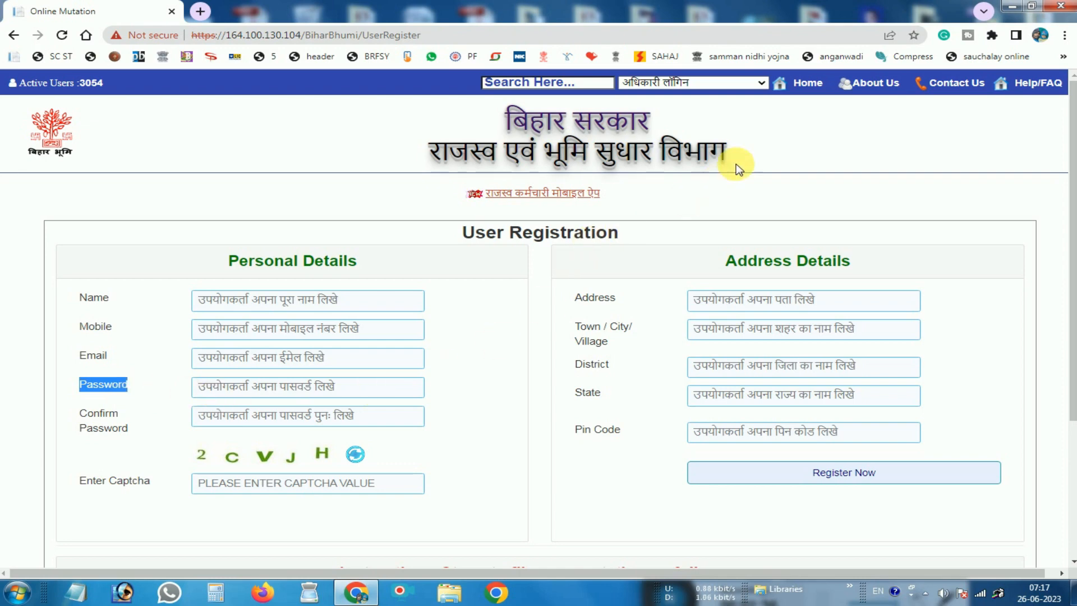
- Go from the home page to the online दाखिल ख़ारिज application login and sign in with the email ID, account password and captcha
left_click(808, 83)
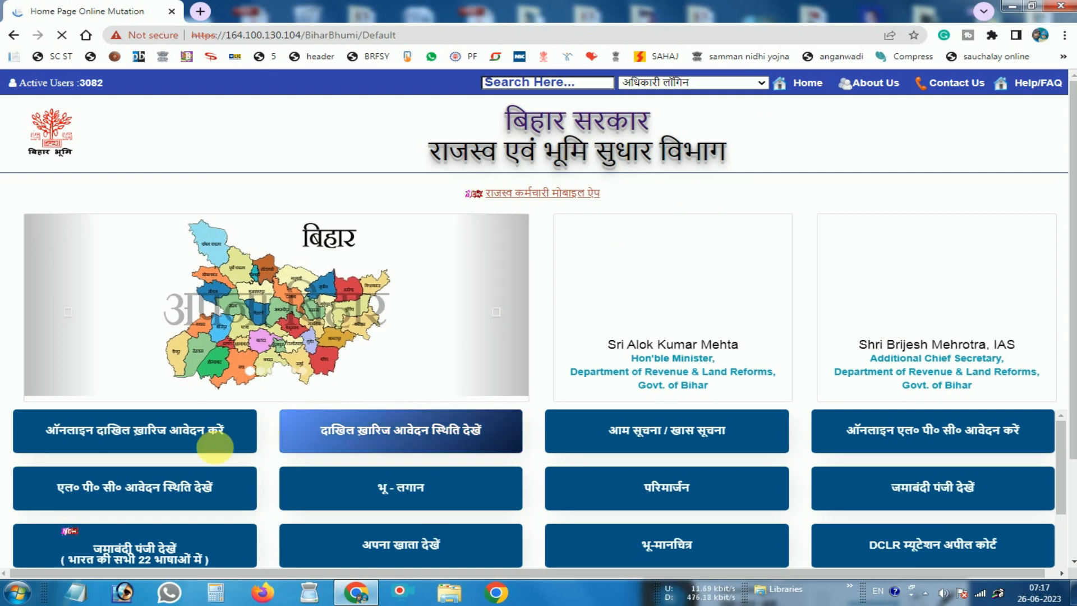
left_click(176, 435)
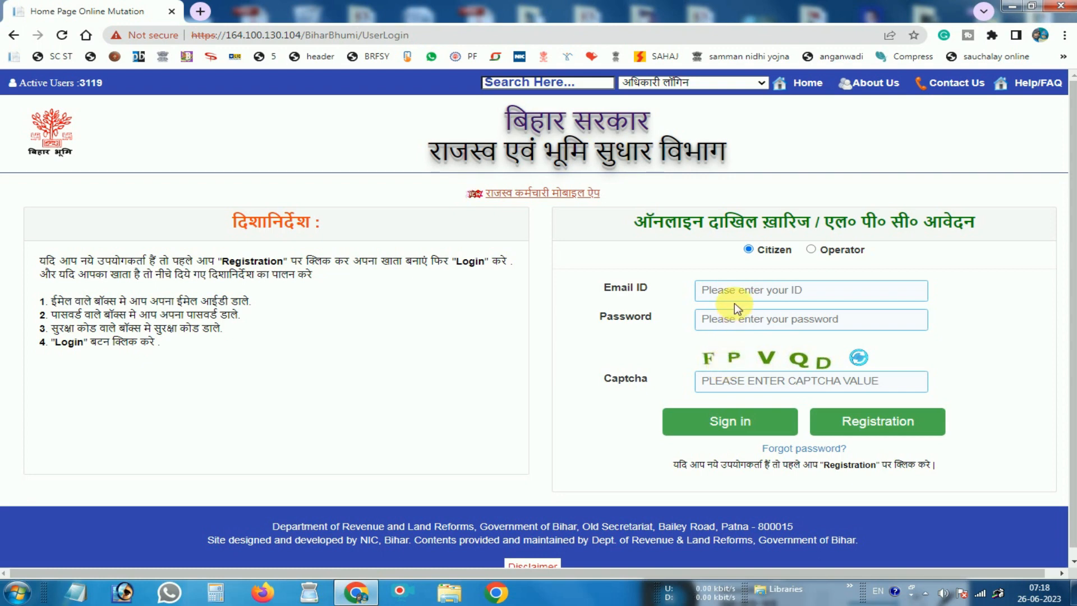
type("FPVQD")
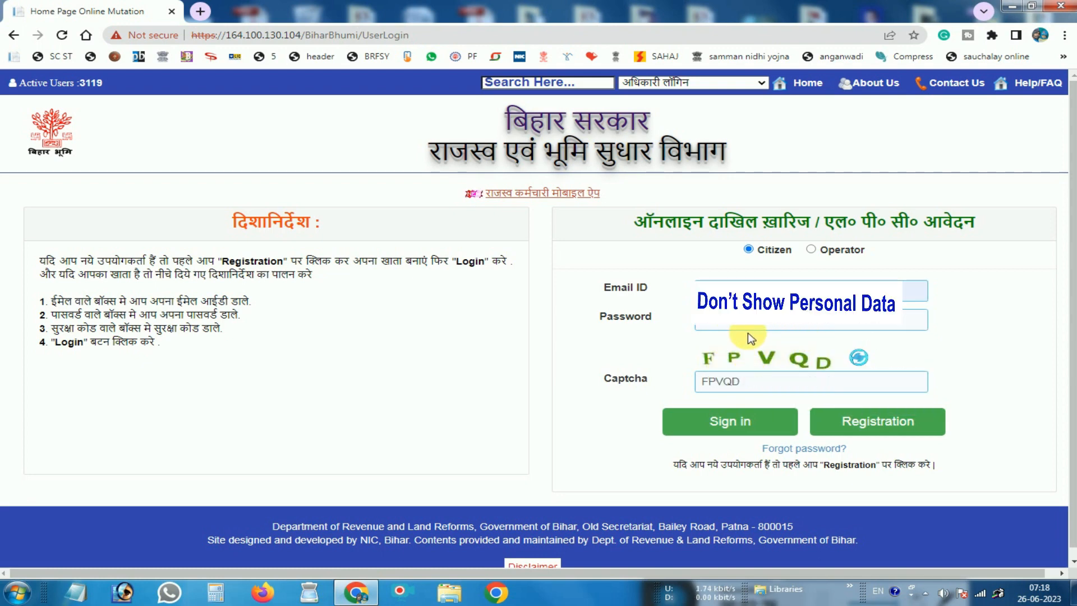
left_click(716, 428)
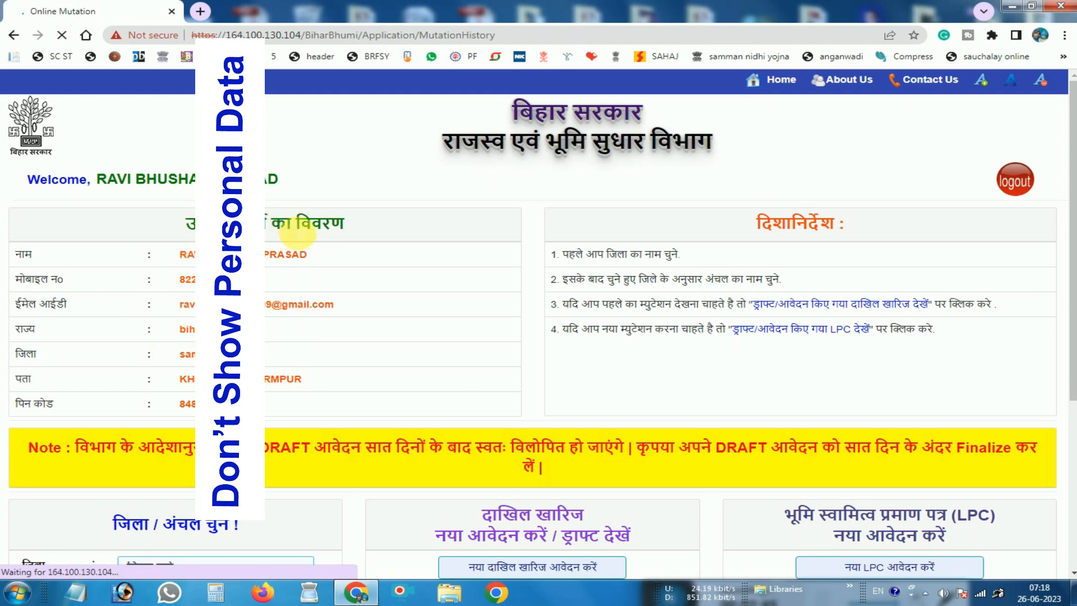
- Choose the district Samastipur and the circle Sarairanjan, and start a new दाखिल खारिज application
scroll(673, 329, "down", 5)
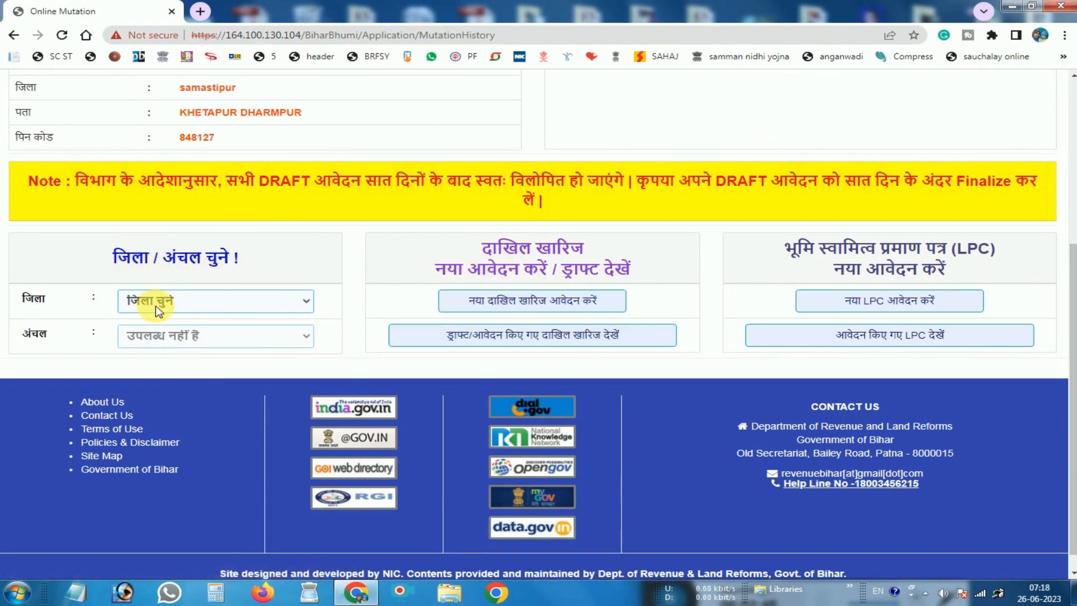
left_click(174, 302)
scroll(180, 225, "down", 5)
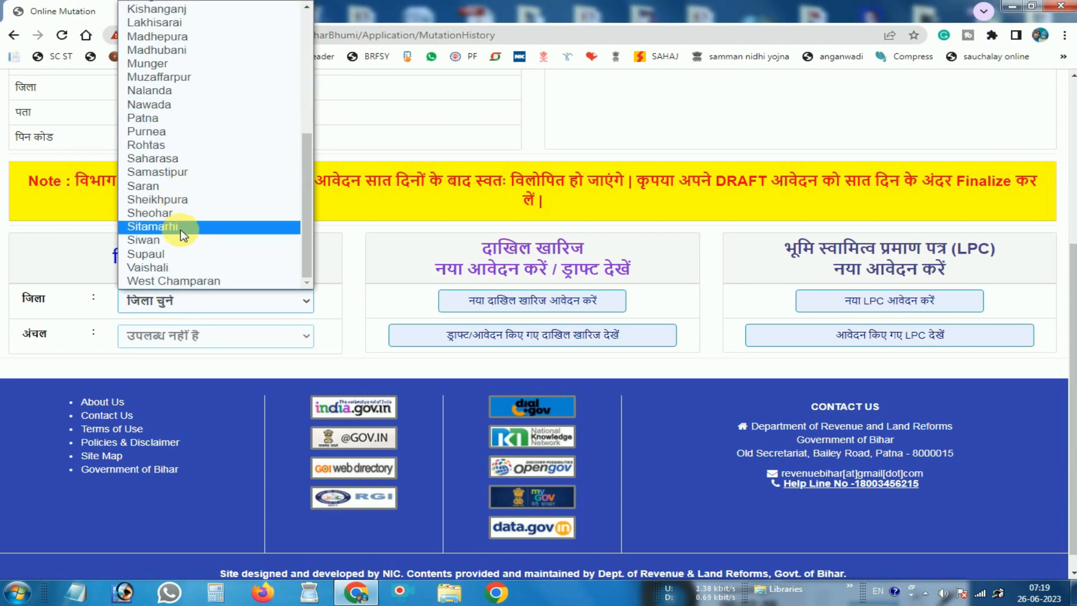
left_click(178, 174)
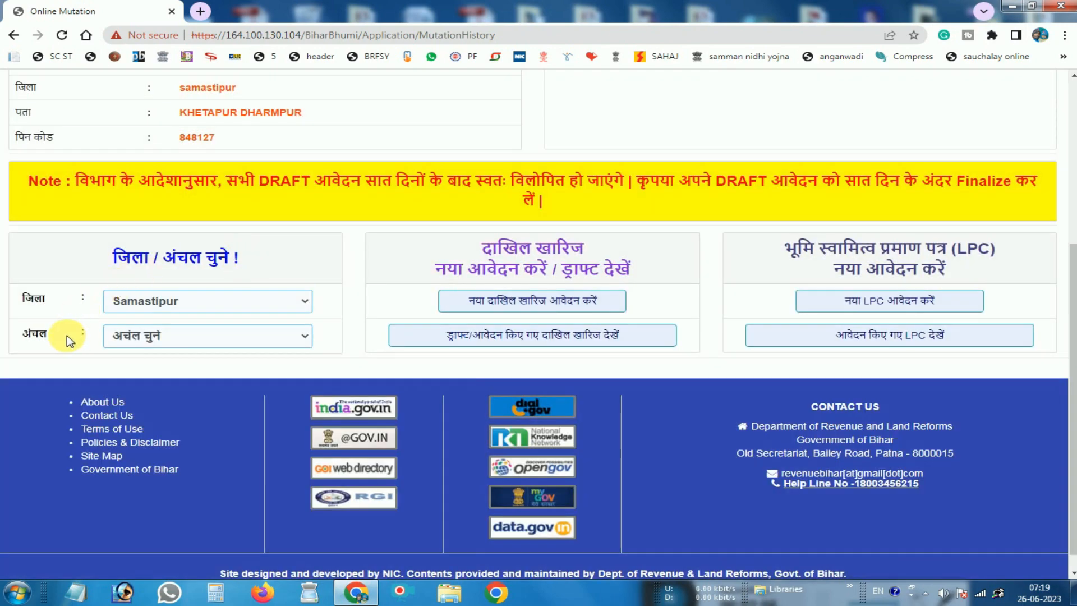
left_click(172, 343)
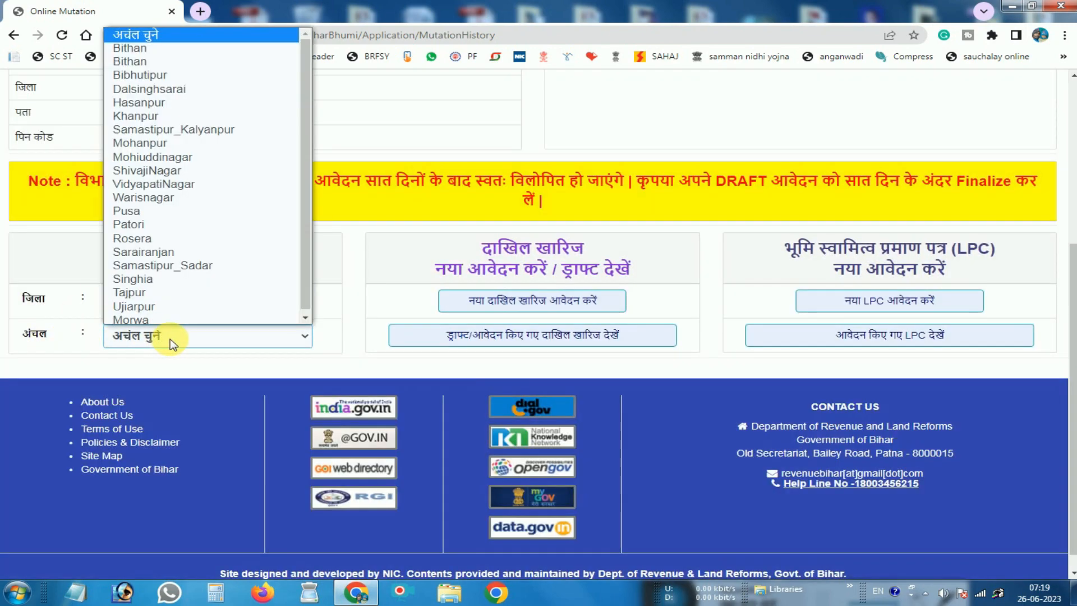
left_click(163, 251)
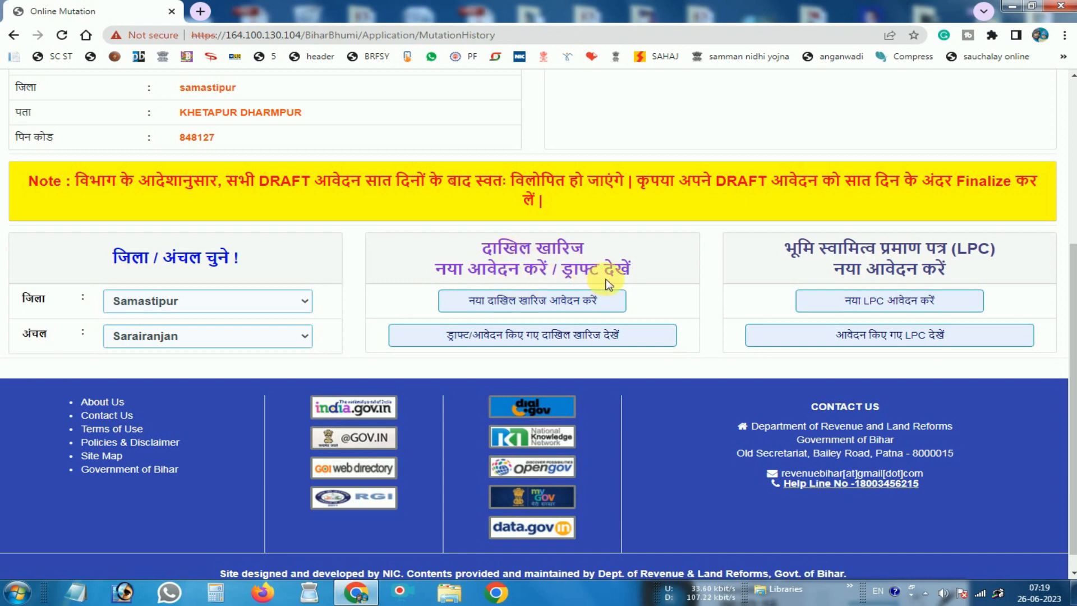
left_click(513, 307)
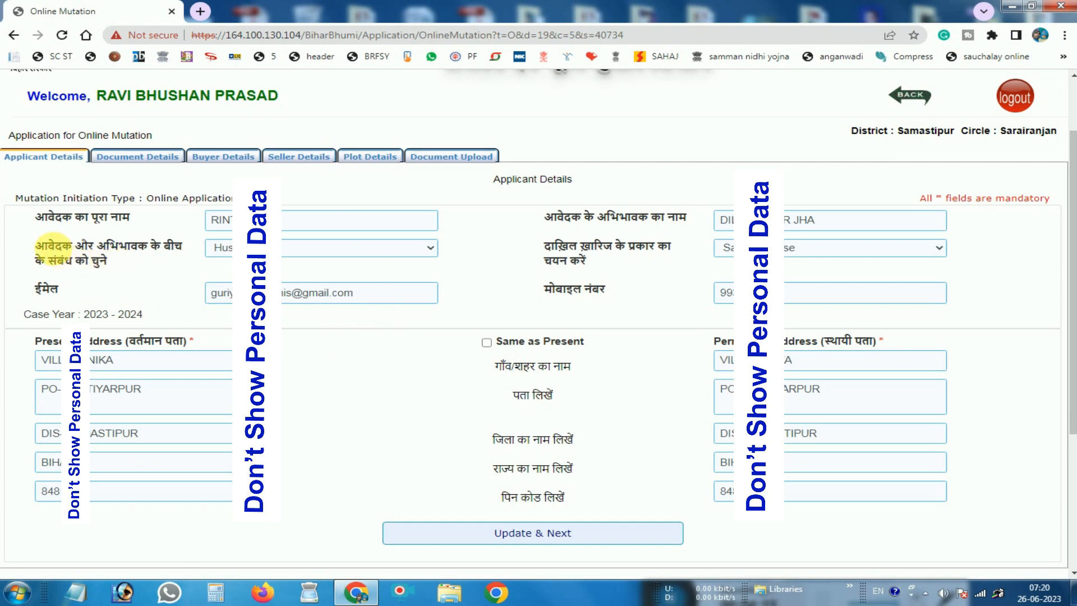
- Review the applicant and guardian name fields and select Husband as the relation between applicant and guardian
left_click_drag(35, 221, 133, 226)
left_click(133, 226)
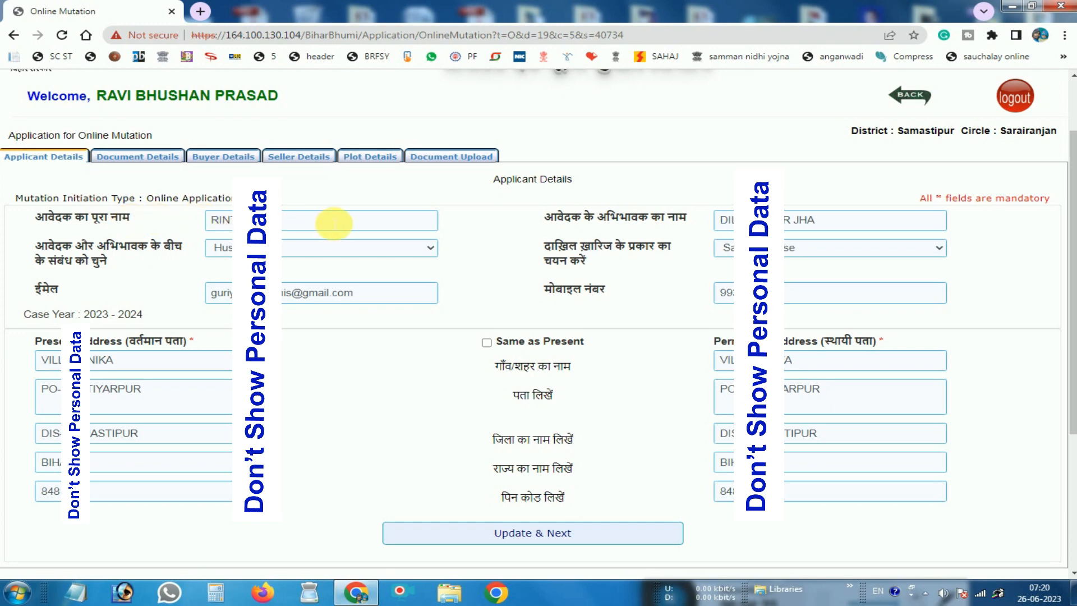
left_click_drag(544, 220, 725, 220)
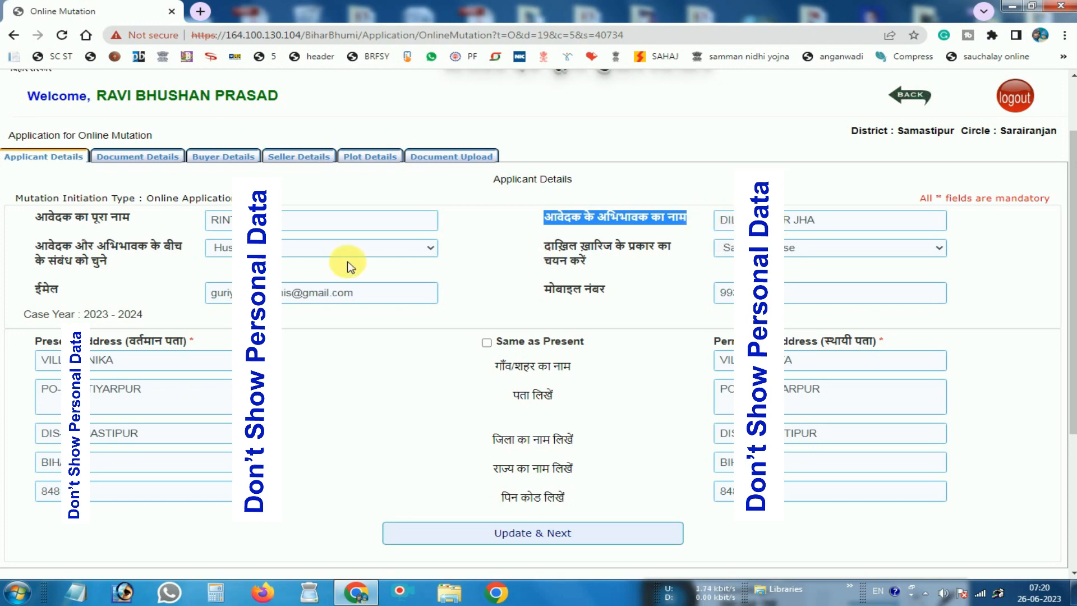
left_click(38, 255)
left_click_drag(40, 249, 107, 264)
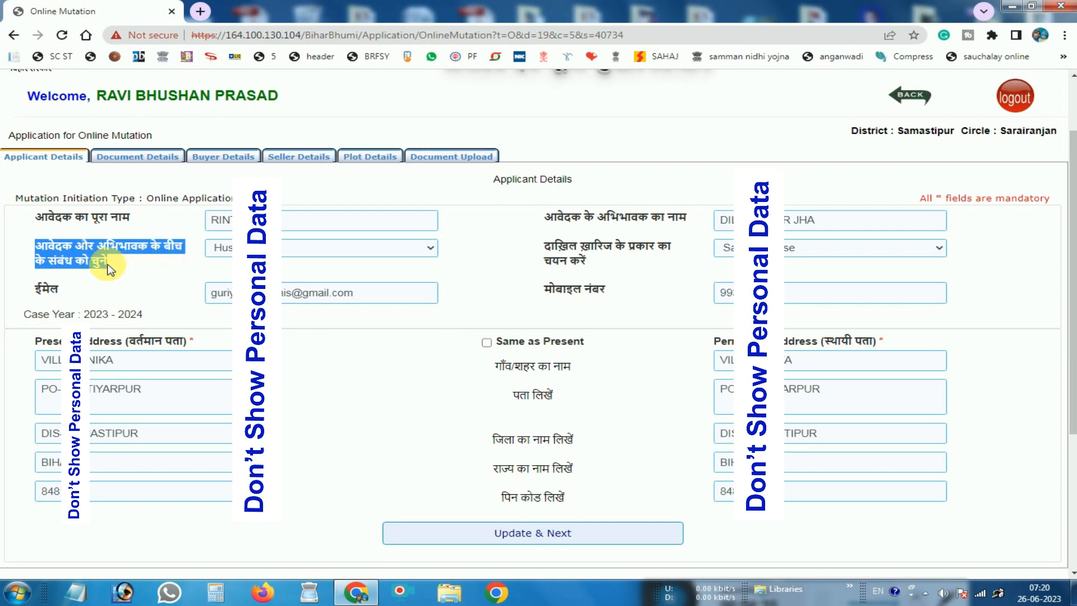
left_click(107, 268)
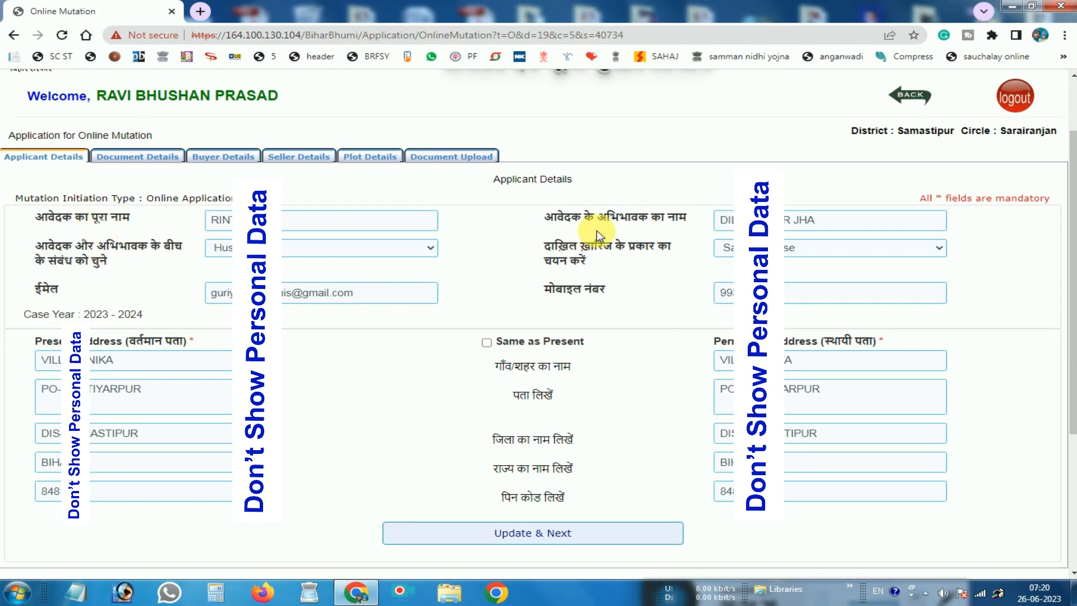
double_click(611, 217)
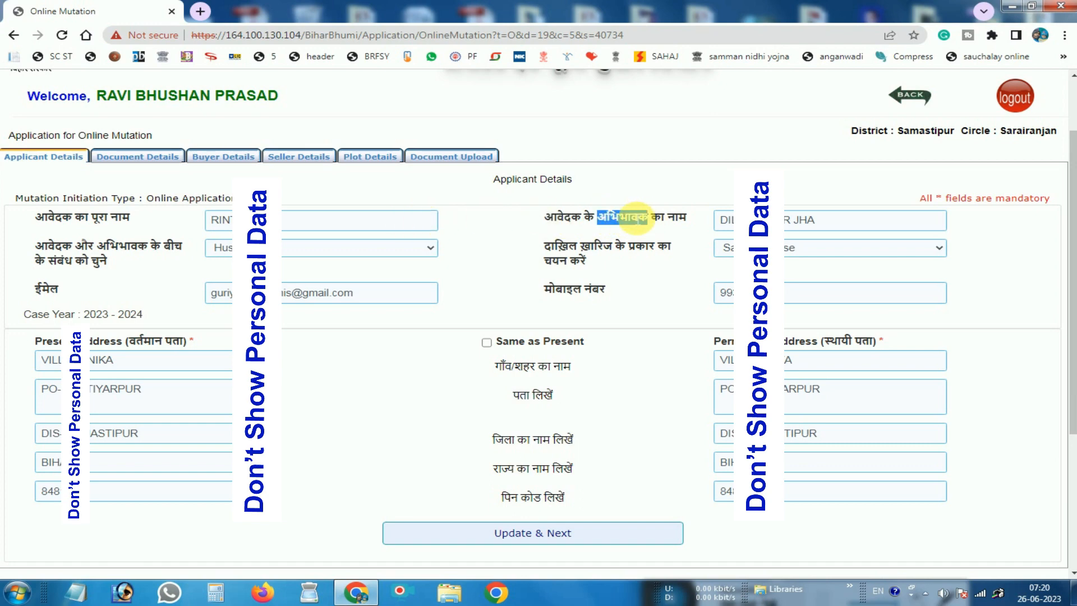
left_click(316, 253)
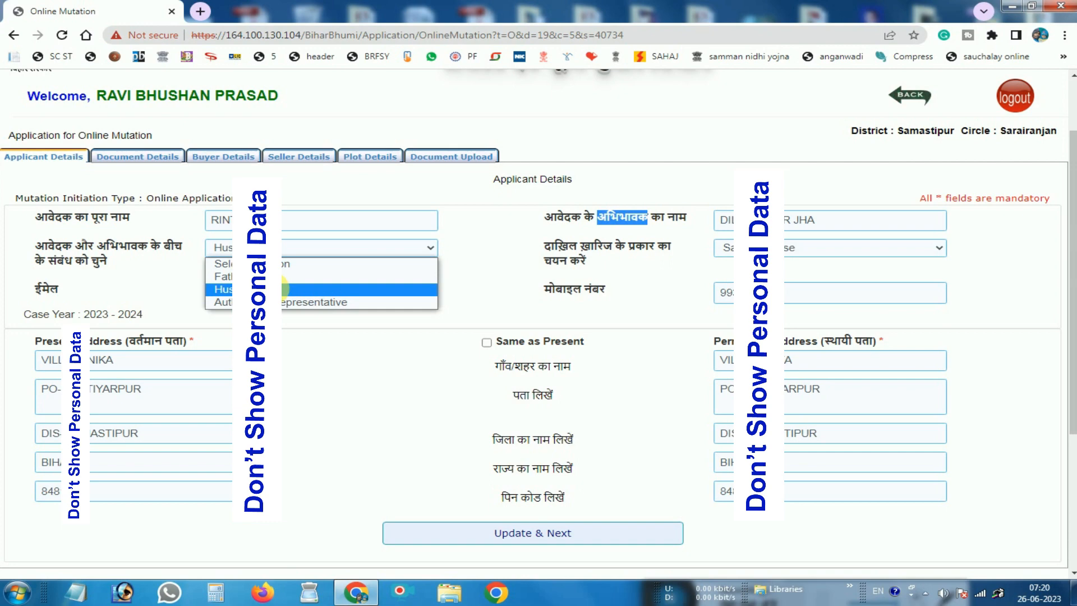
left_click(283, 289)
left_click(530, 259)
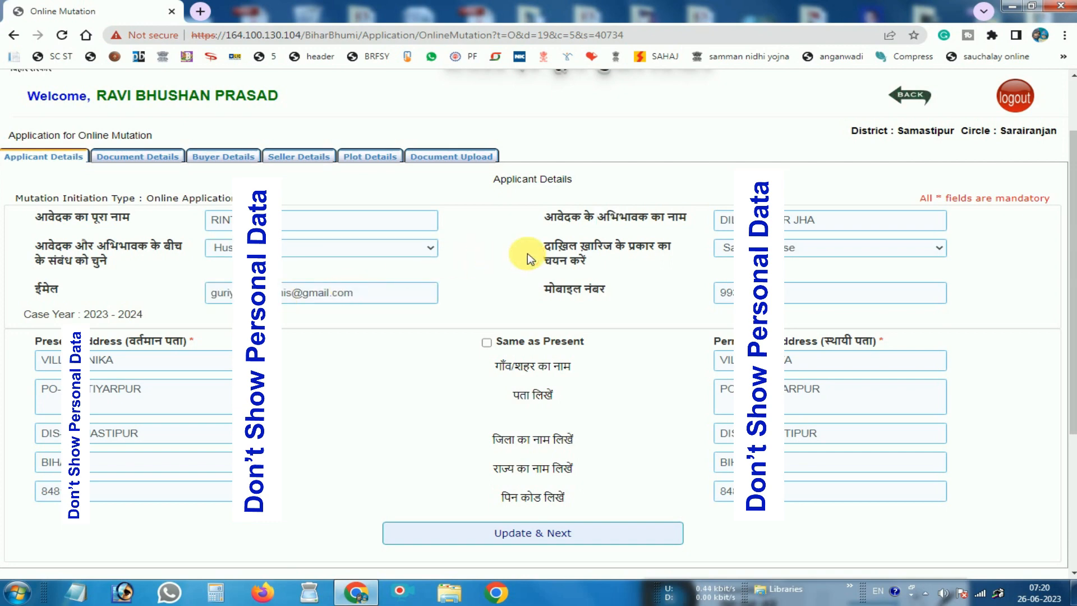
- Look through the mutation types and select the sale/purchase type for the application
left_click_drag(541, 242, 601, 273)
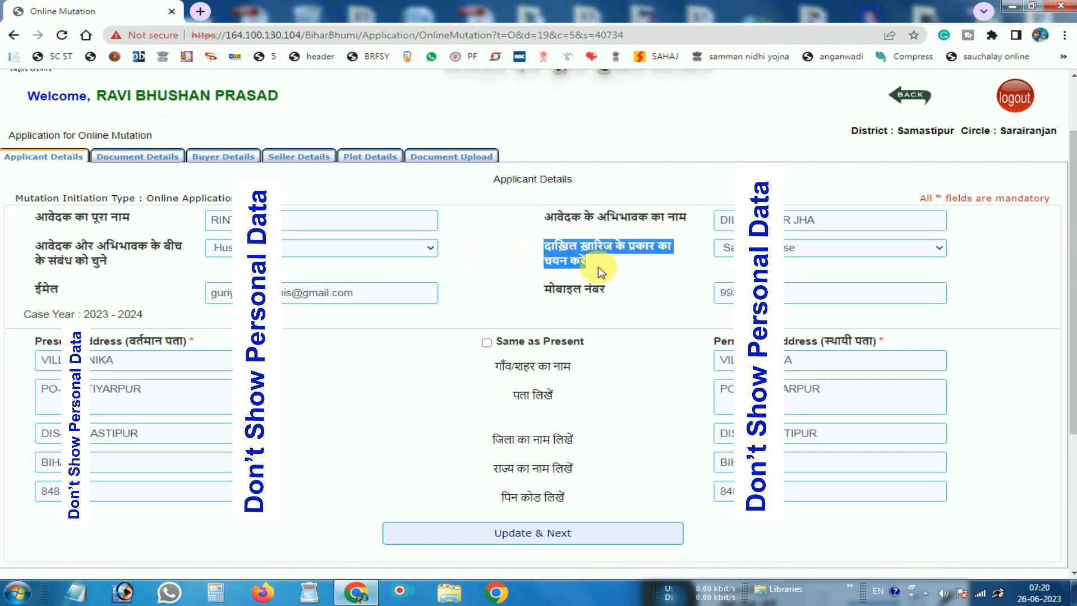
left_click(601, 274)
left_click(729, 248)
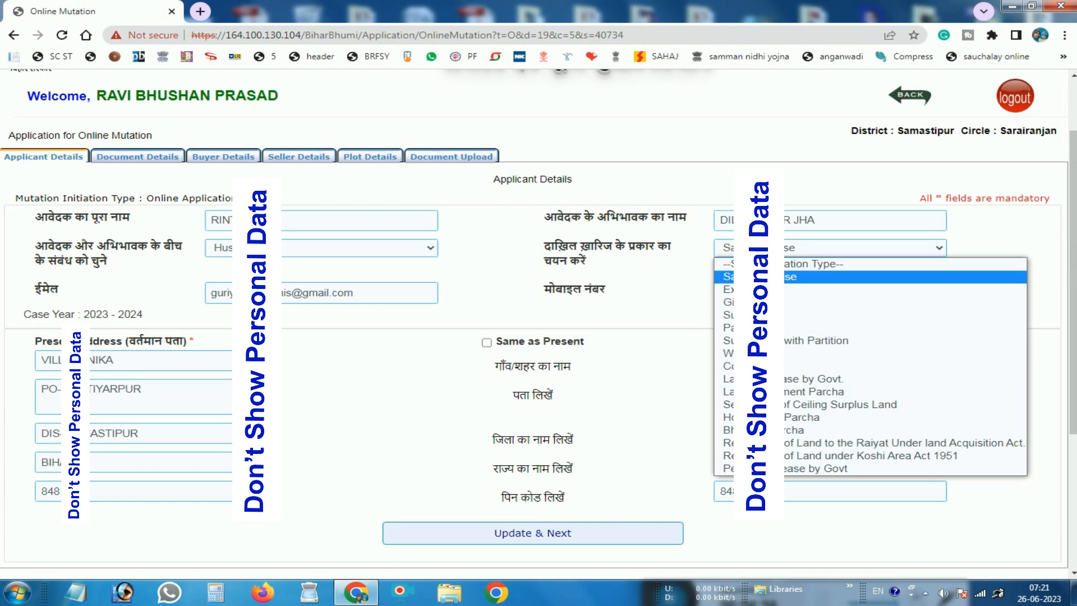
key("Down")
key("Down")
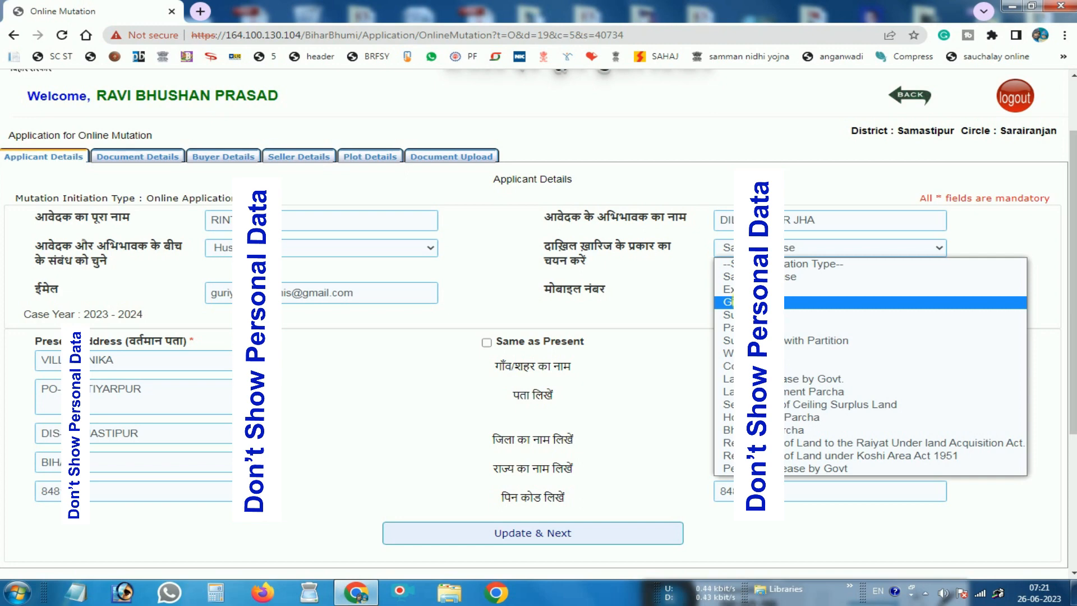
key("Up")
key("Up")
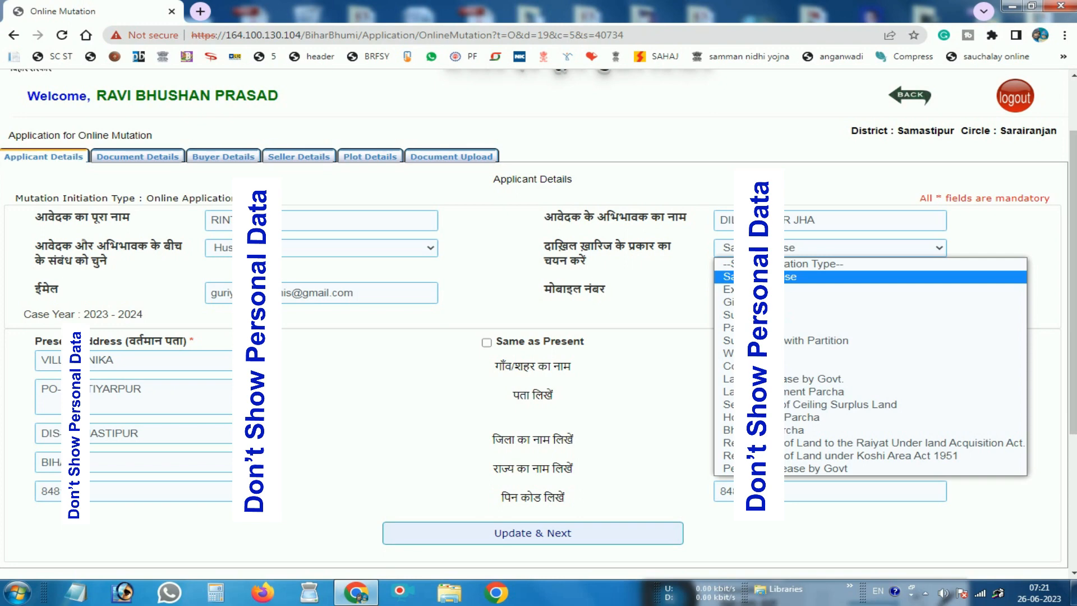
key("Return")
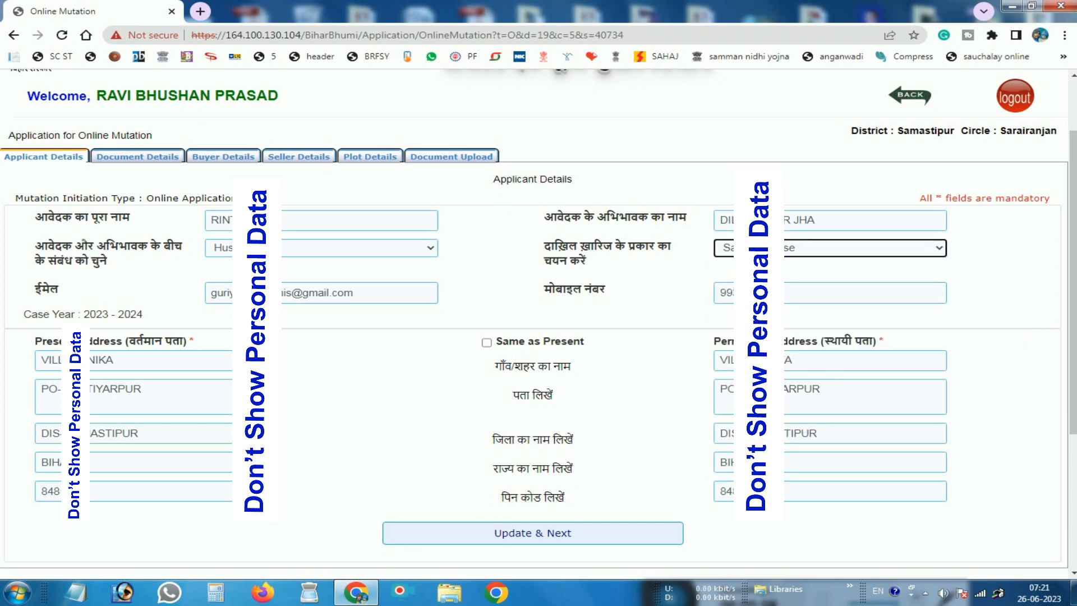
- Check the email, mobile number, present address and permanent address fields, and save the applicant details to continue to the document details
double_click(43, 289)
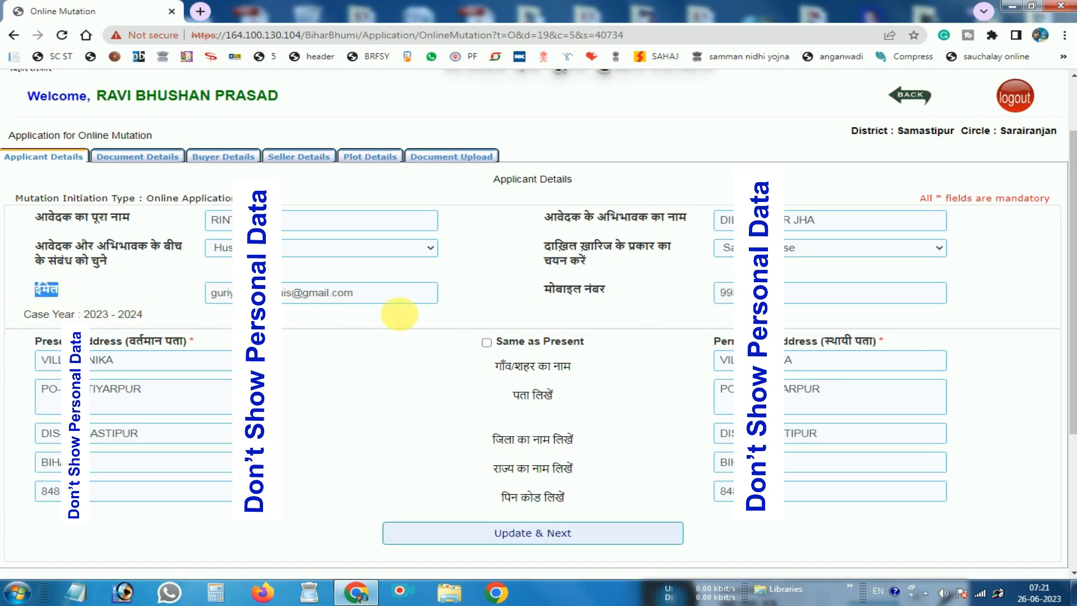
left_click_drag(545, 290, 609, 290)
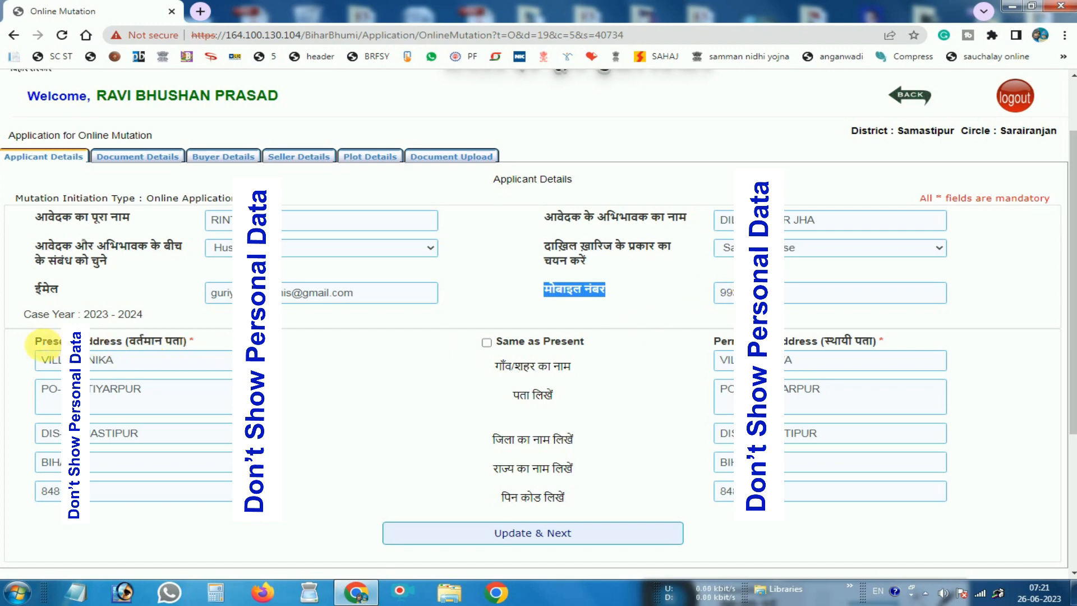
double_click(43, 343)
left_click_drag(101, 341, 193, 342)
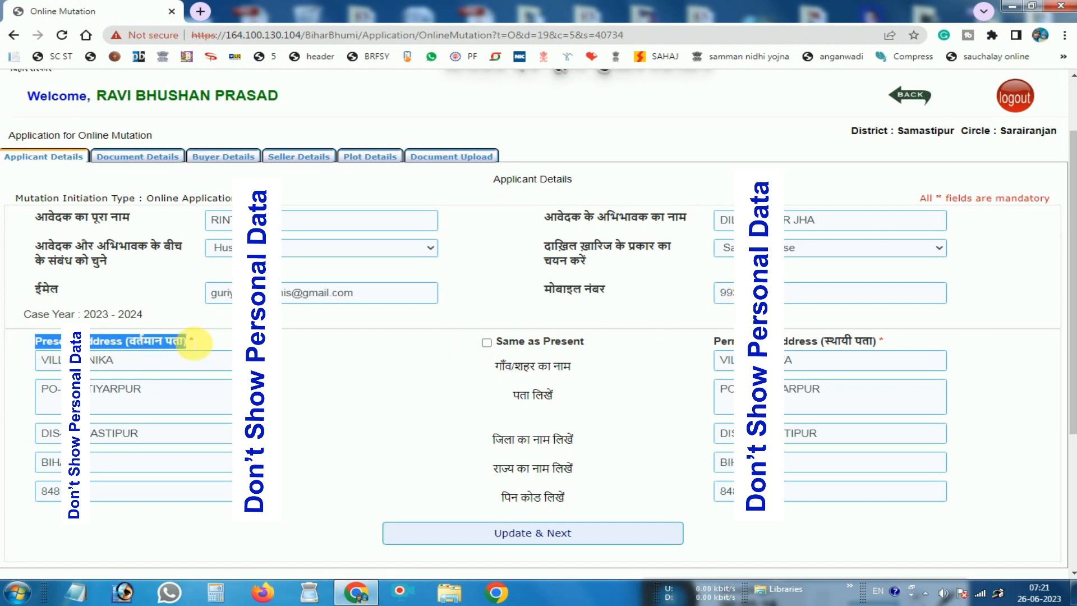
left_click(194, 343)
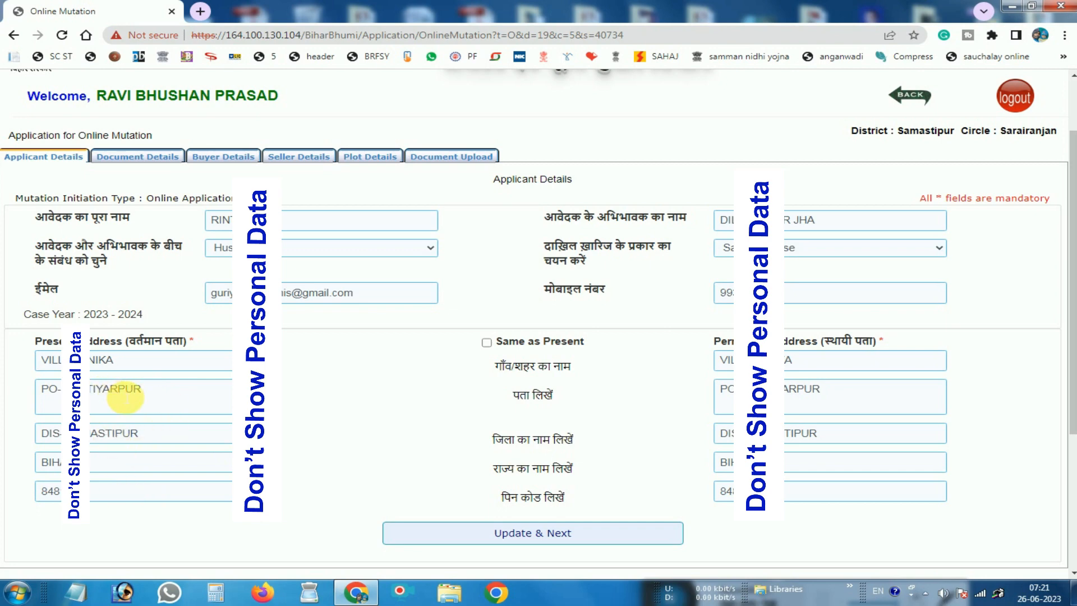
left_click_drag(817, 343, 888, 345)
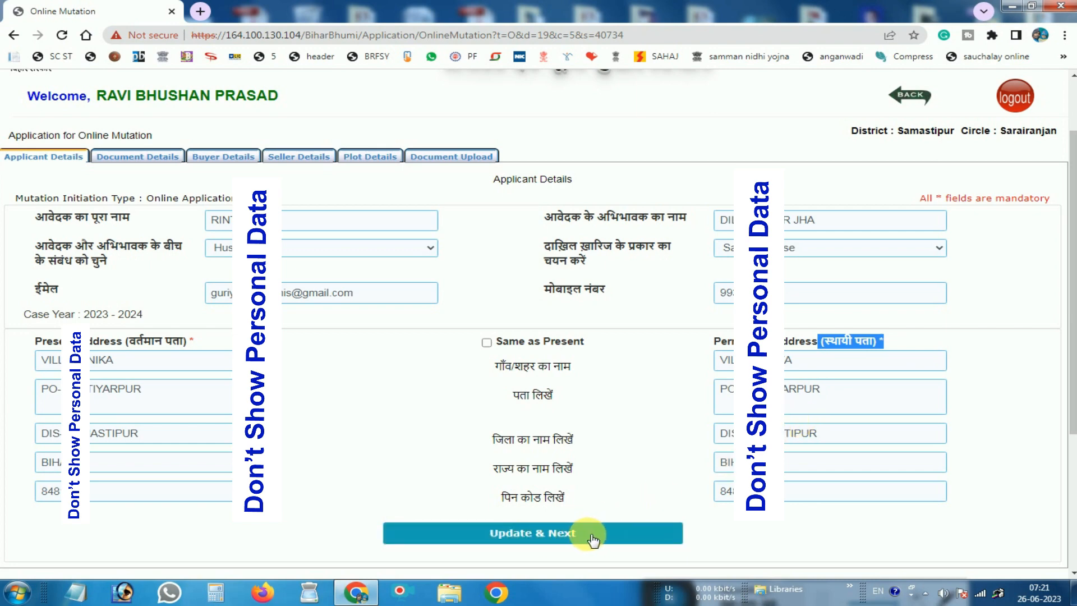
left_click(583, 533)
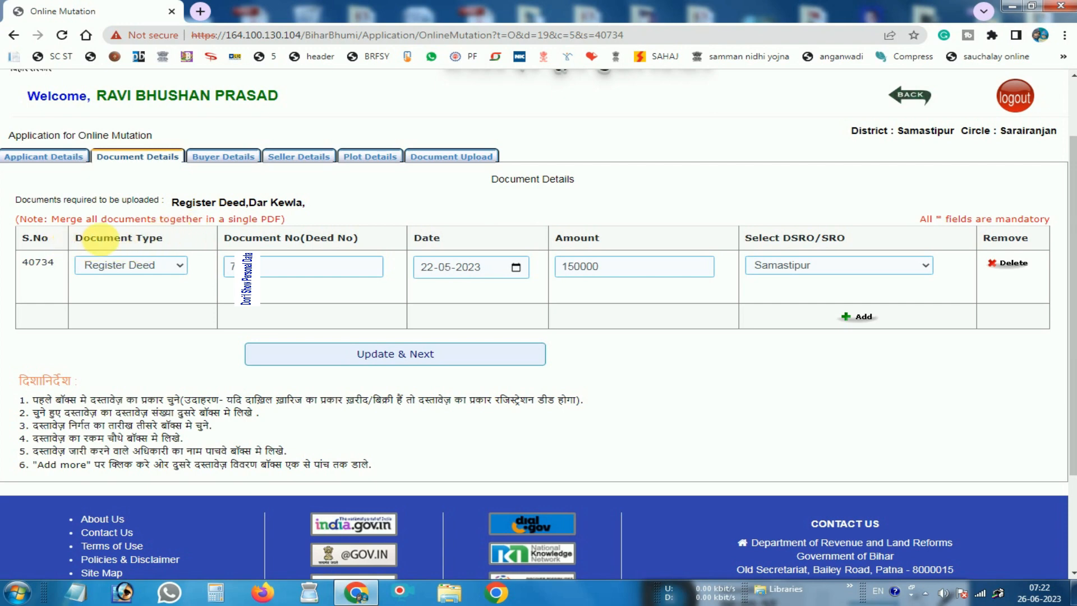
- Select Register Deed as the document type, keep Samastipur as the DSRO/SRO, and save the document details to continue to the buyer details
left_click(137, 266)
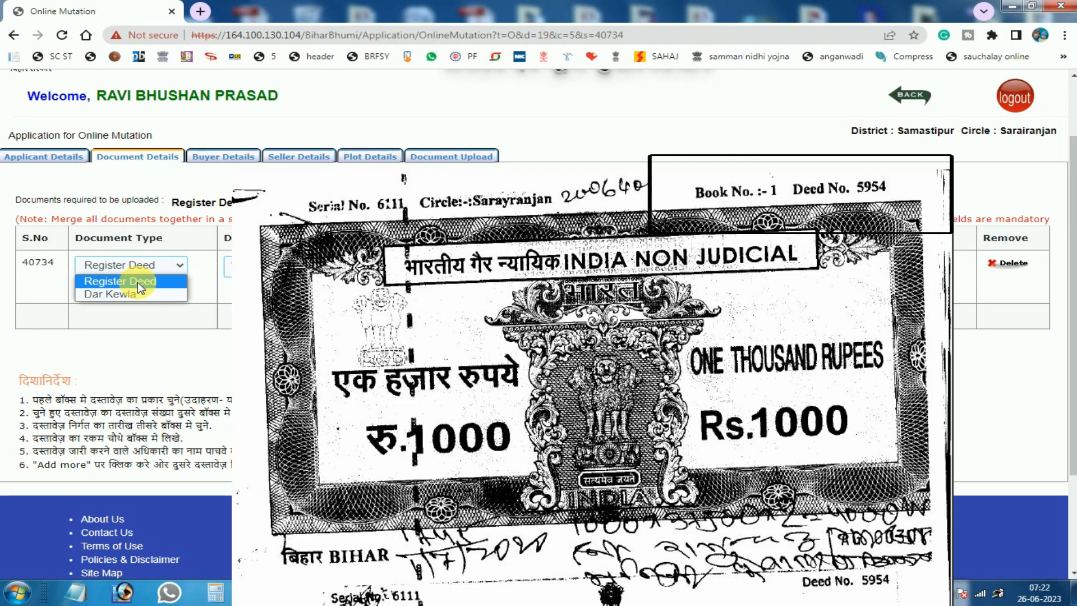
left_click(137, 281)
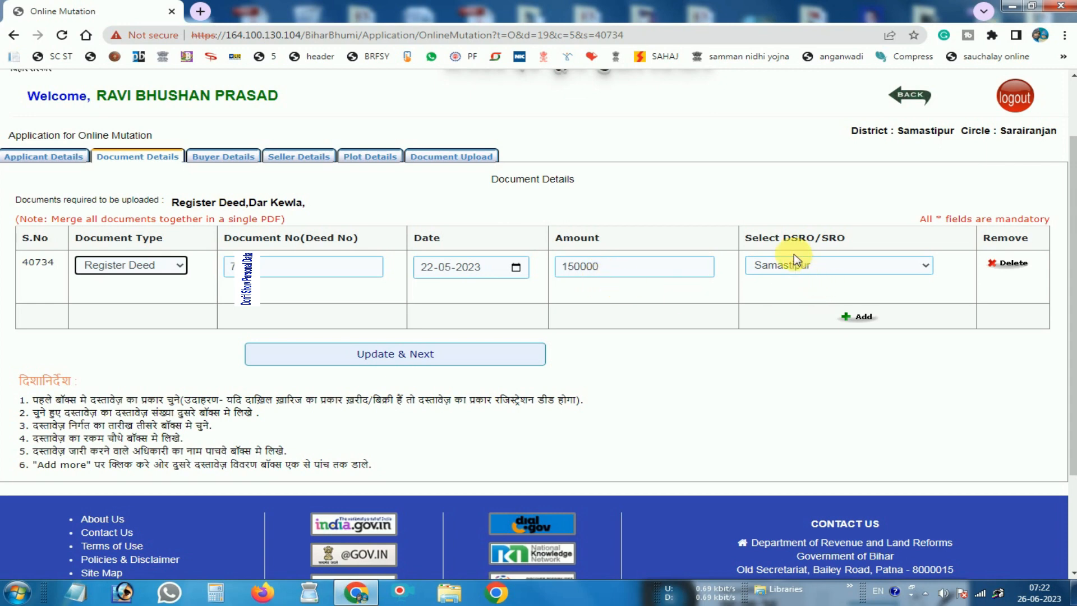
left_click(834, 268)
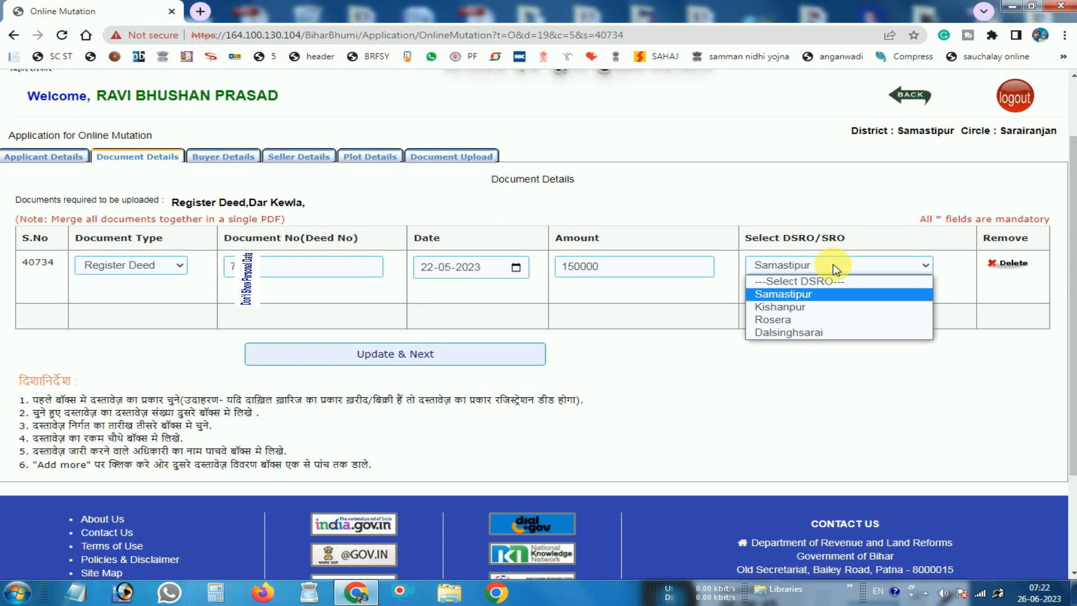
left_click(858, 247)
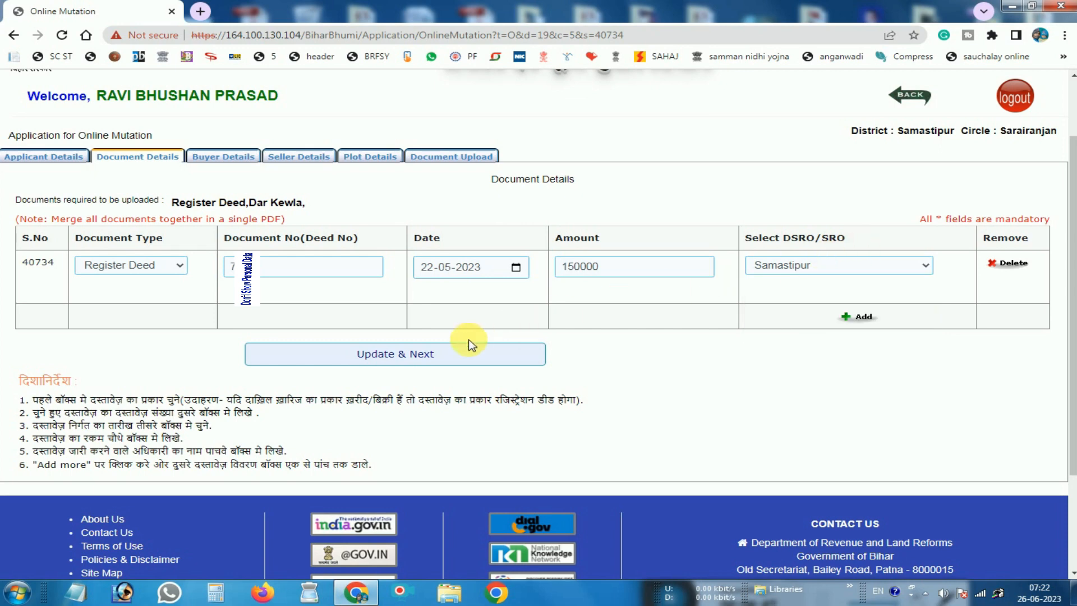
left_click(438, 357)
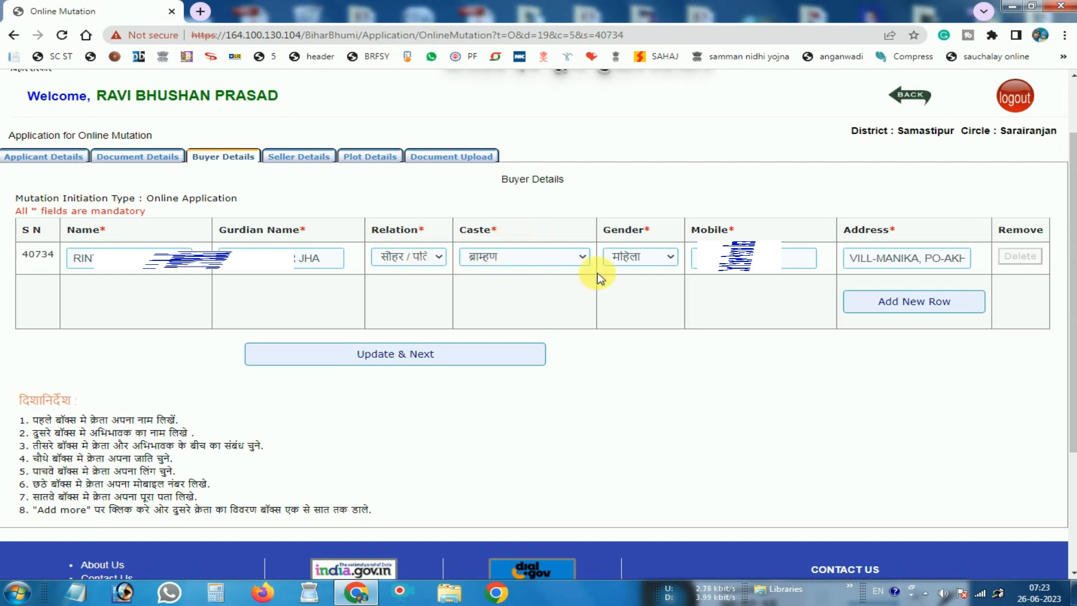
- Keep महिला as the buyer's gender and save the buyer and seller details to continue to the plot details
left_click(635, 261)
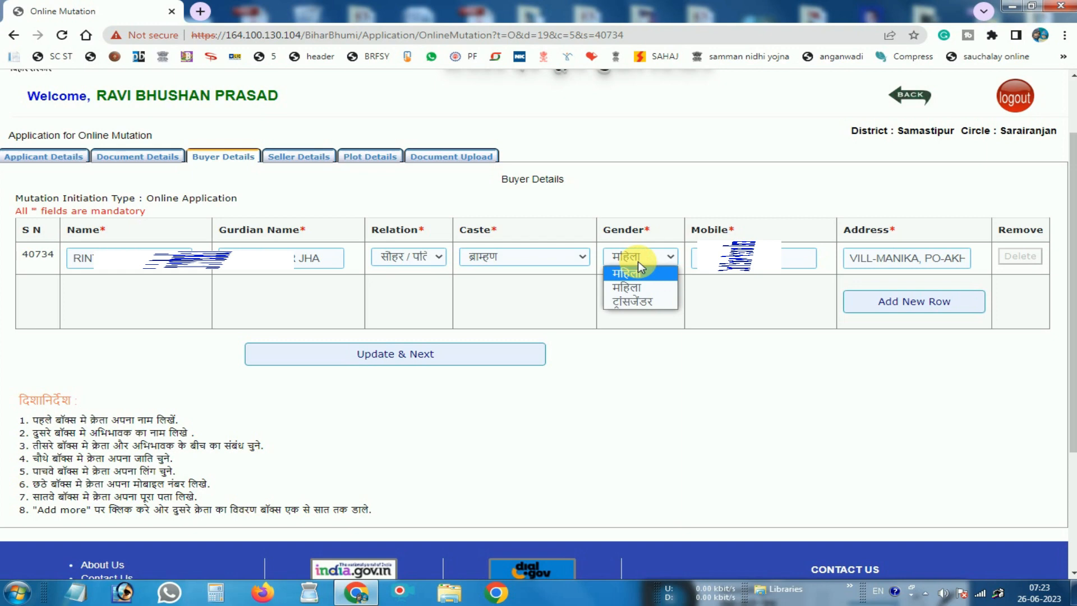
left_click(641, 260)
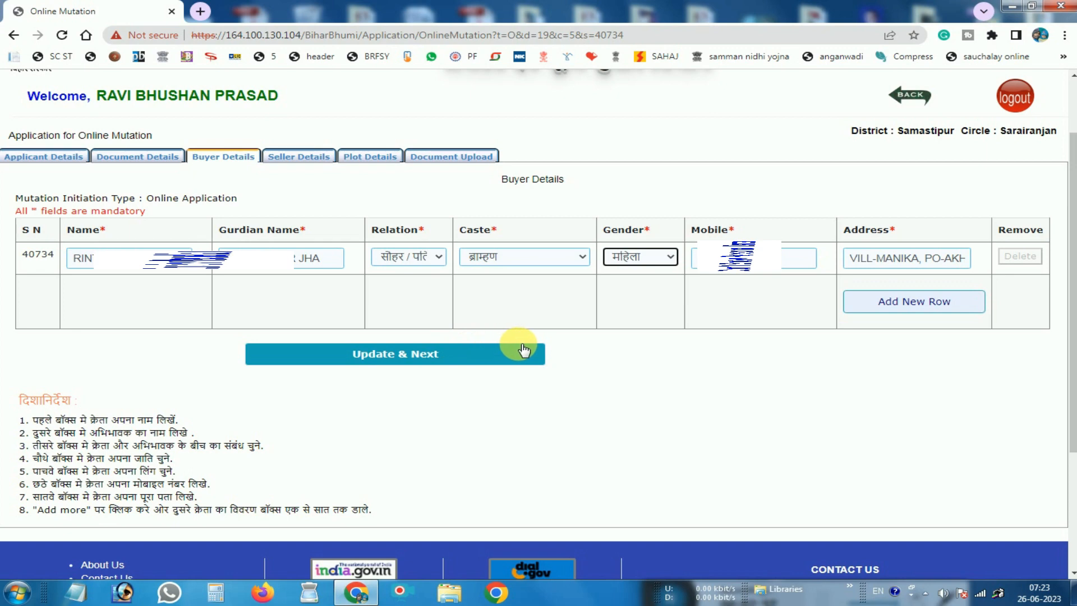
left_click(710, 297)
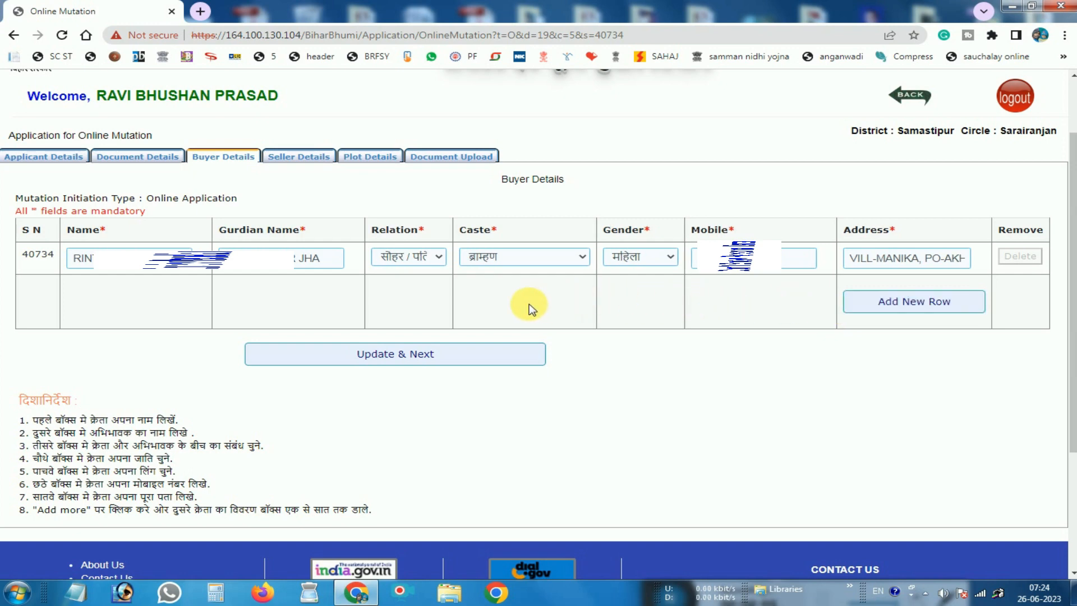
left_click(412, 359)
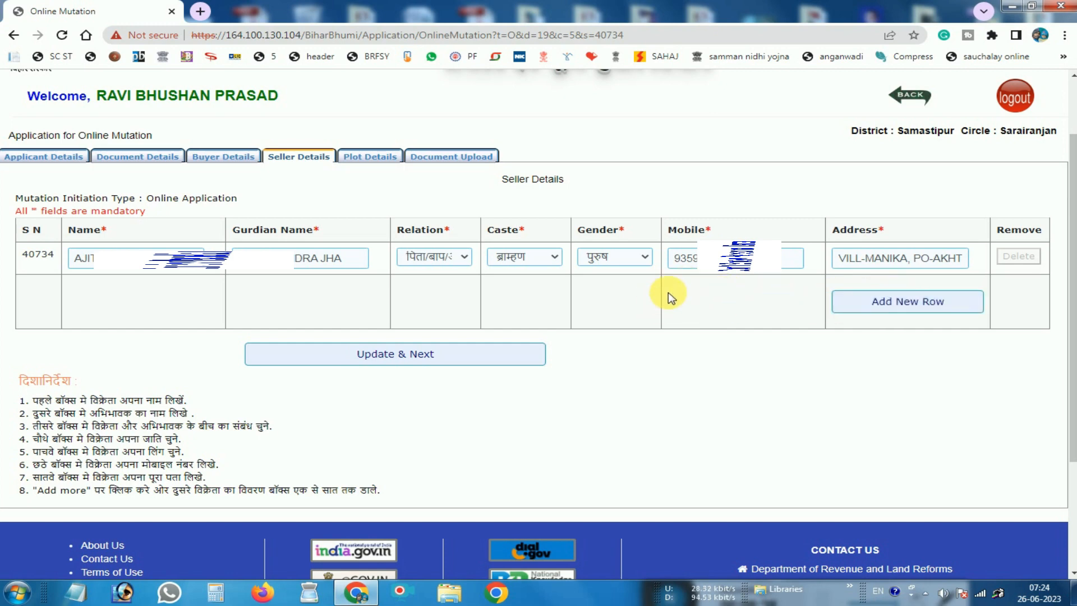
left_click(406, 356)
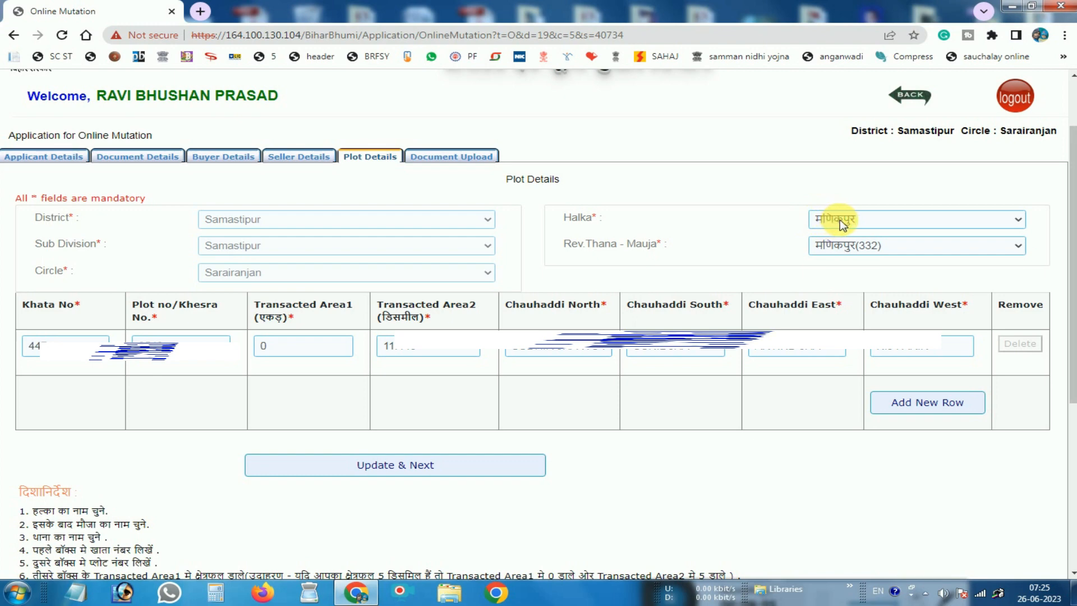
- Check the Halka मणिकपुर, Mauja मणिकपुर(332) and khata fields, and save the plot details to continue to the document upload
left_click(872, 222)
left_click(876, 224)
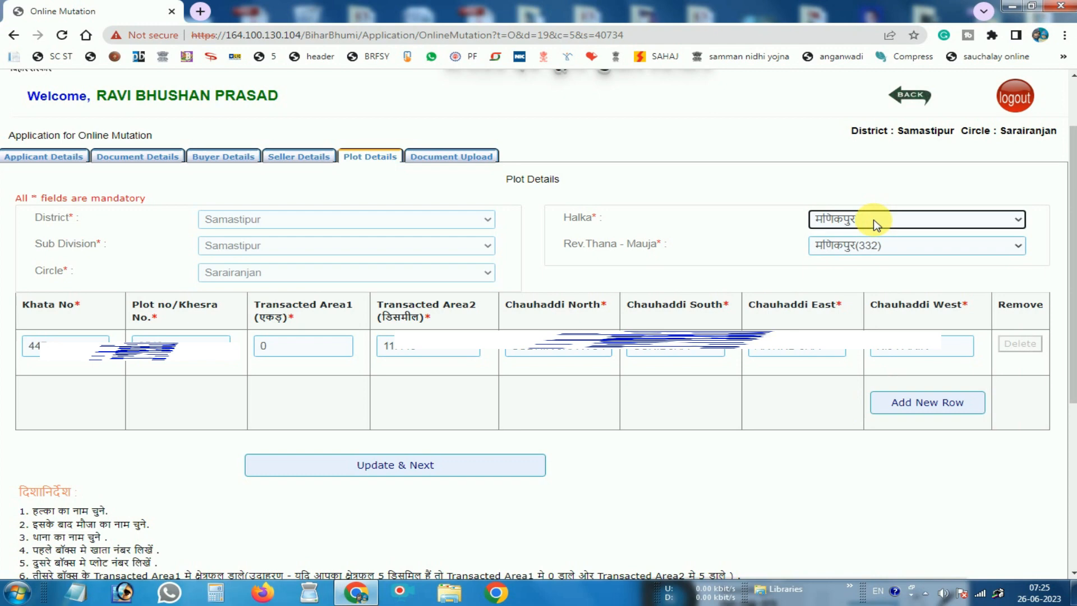
left_click(866, 250)
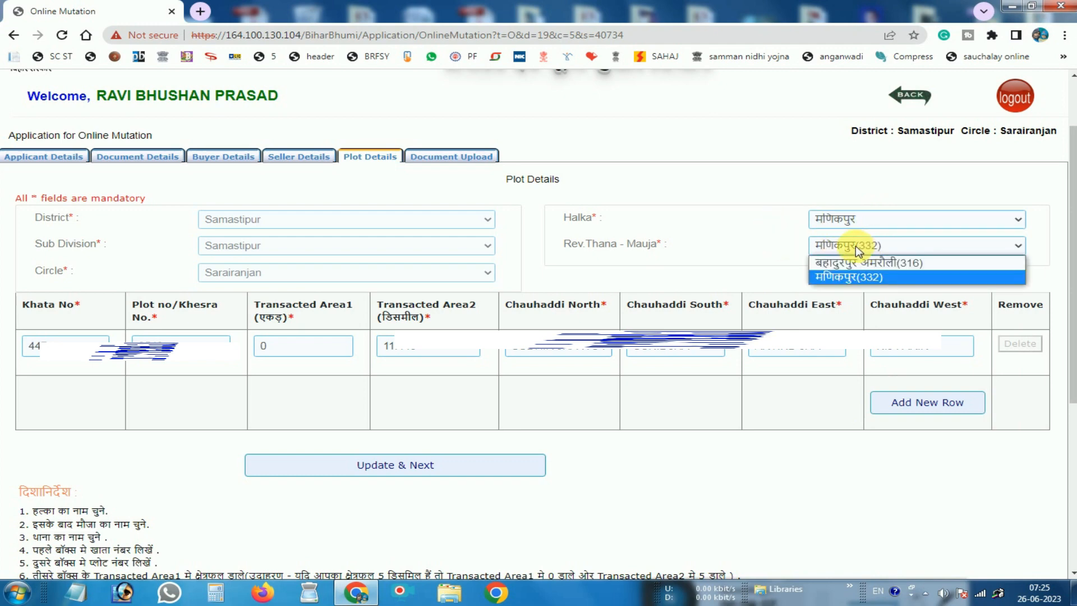
left_click(799, 253)
left_click_drag(18, 306, 97, 306)
left_click(91, 313)
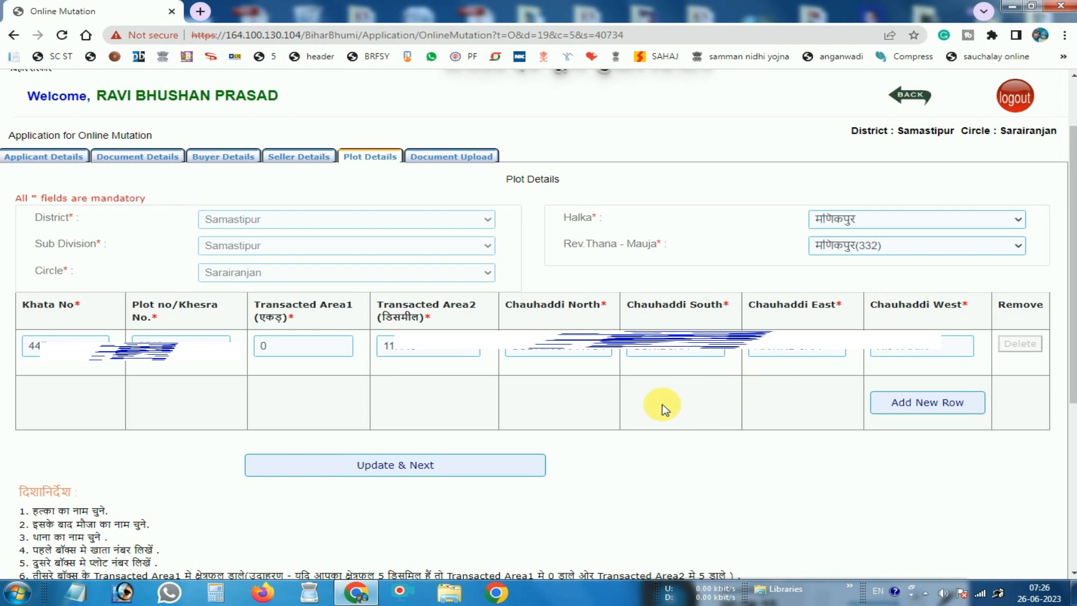
left_click(408, 470)
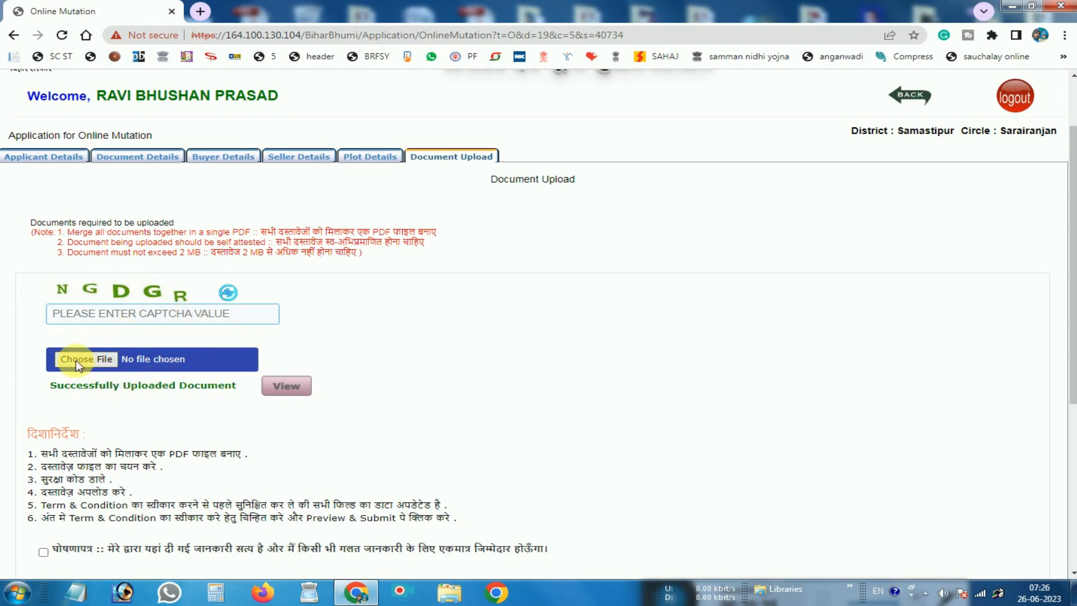
- Enter the captcha code, accept the declaration and open the application preview
scroll(109, 360, "down", 2)
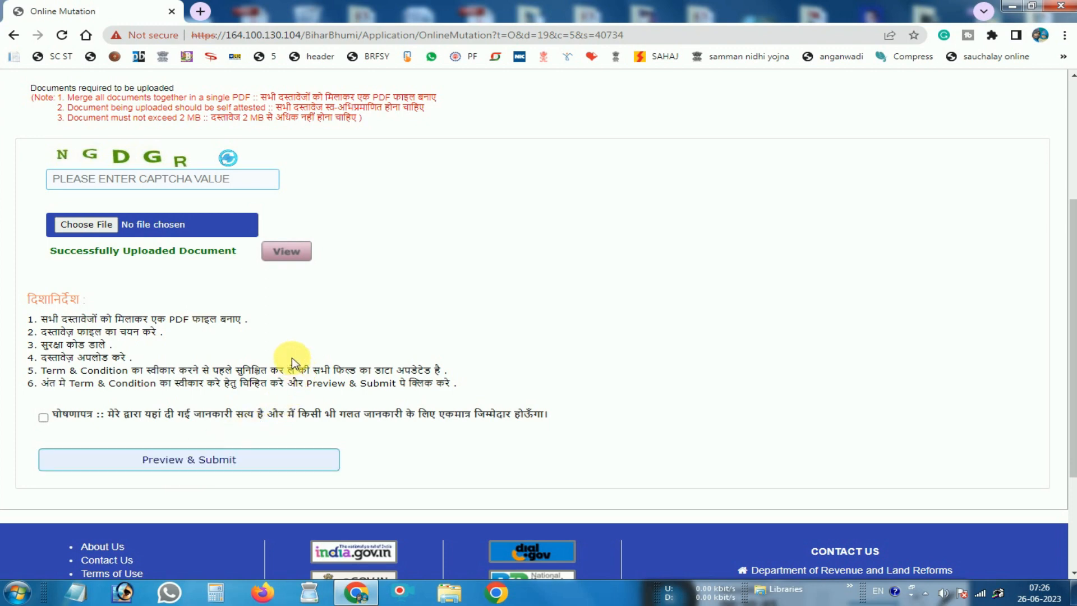
scroll(293, 359, "up", 1)
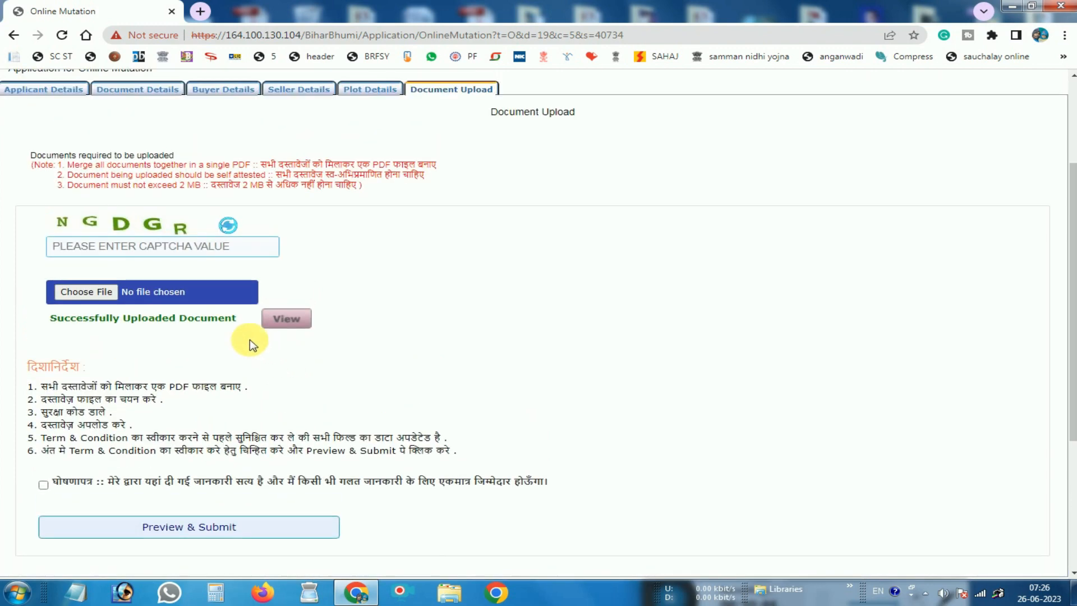
left_click(196, 246)
type("NGDGR")
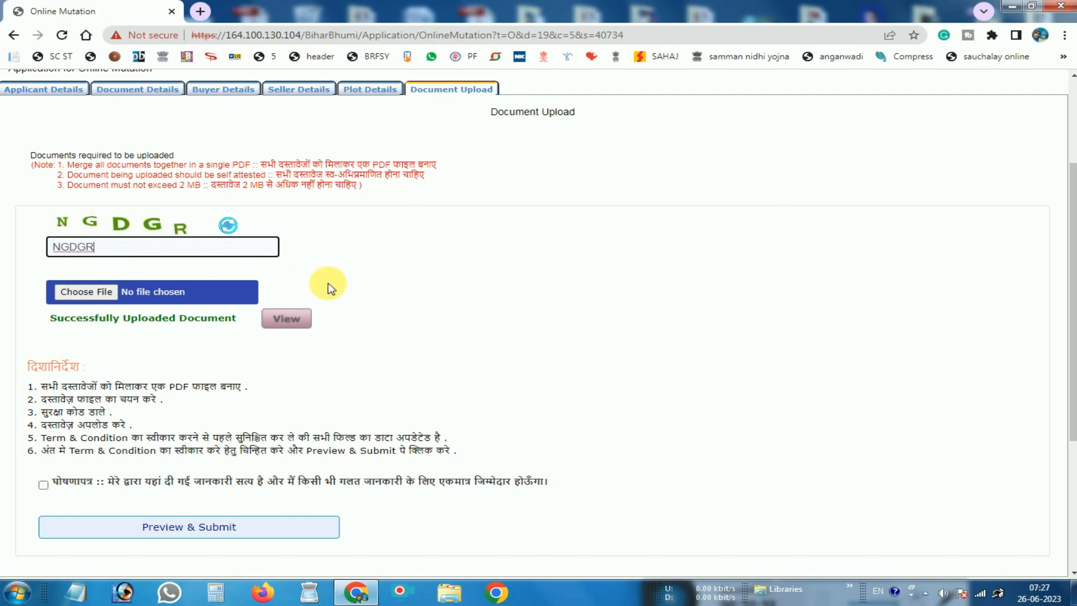
scroll(330, 283, "down", 2)
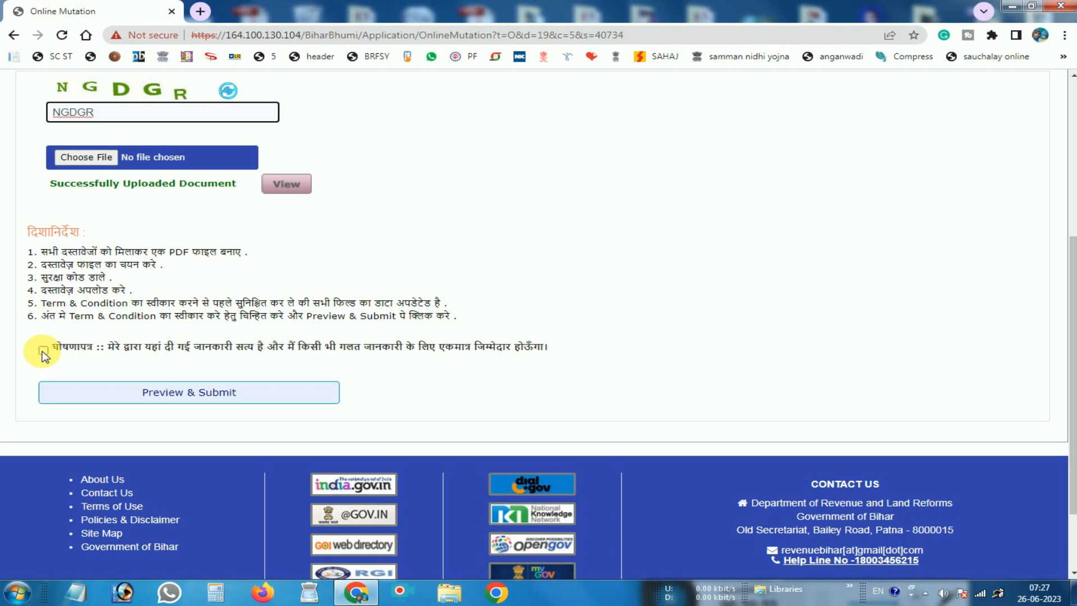
left_click(43, 351)
left_click(190, 392)
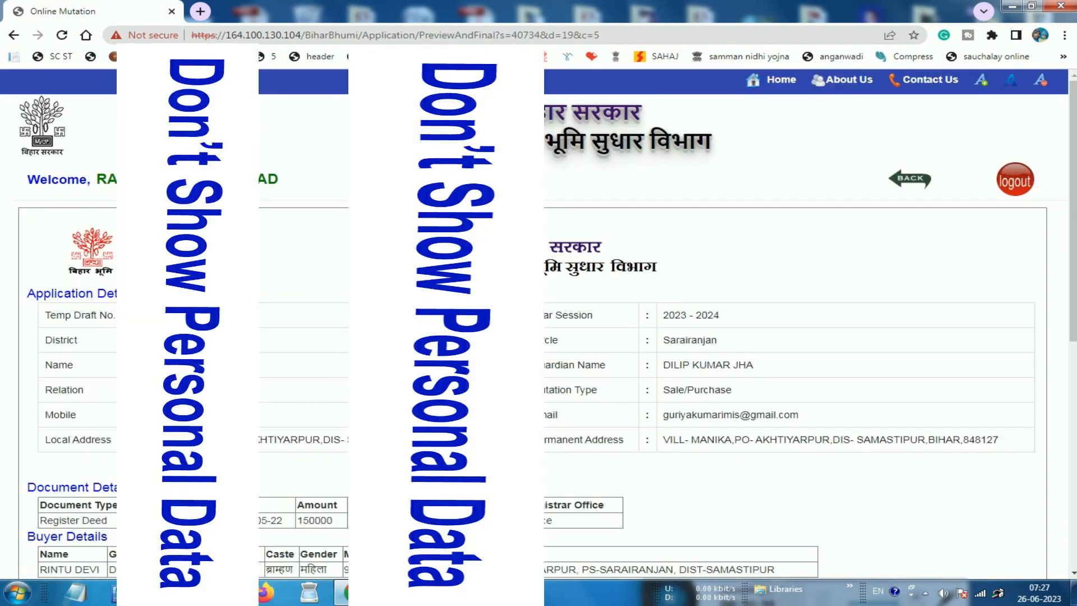
- Review the document, buyer, seller and plot details in the preview, accept the declaration and submit the application finally
scroll(604, 366, "down", 6)
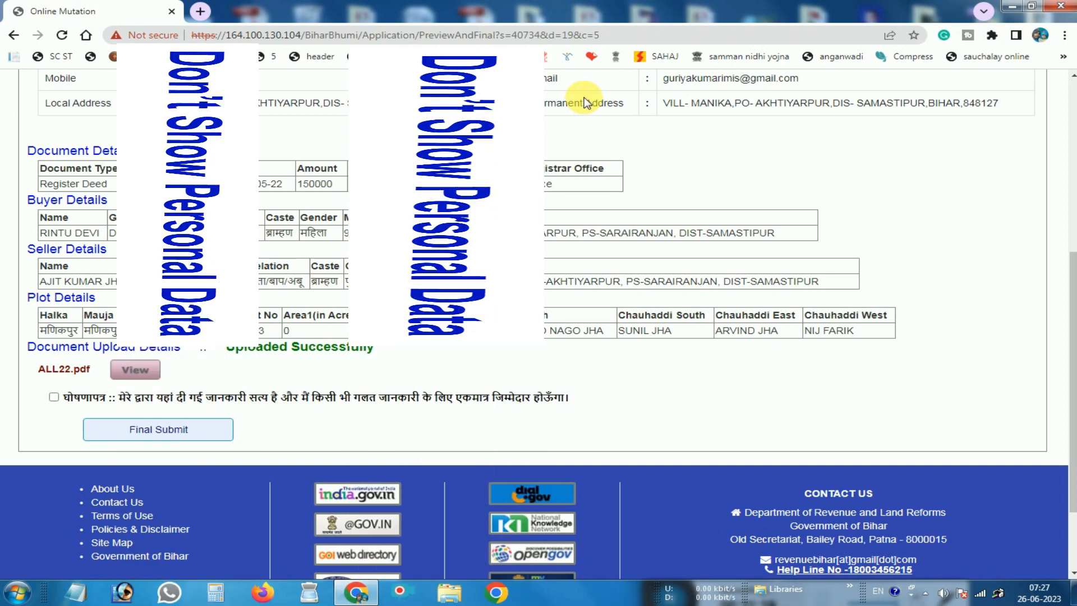
left_click_drag(32, 153, 137, 150)
left_click(146, 149)
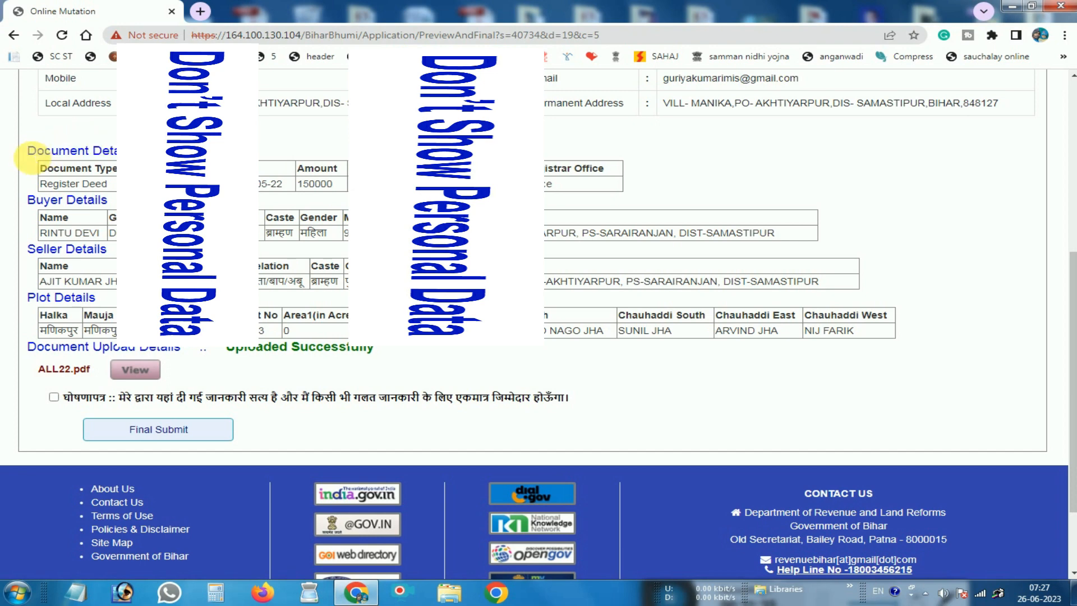
left_click(54, 397)
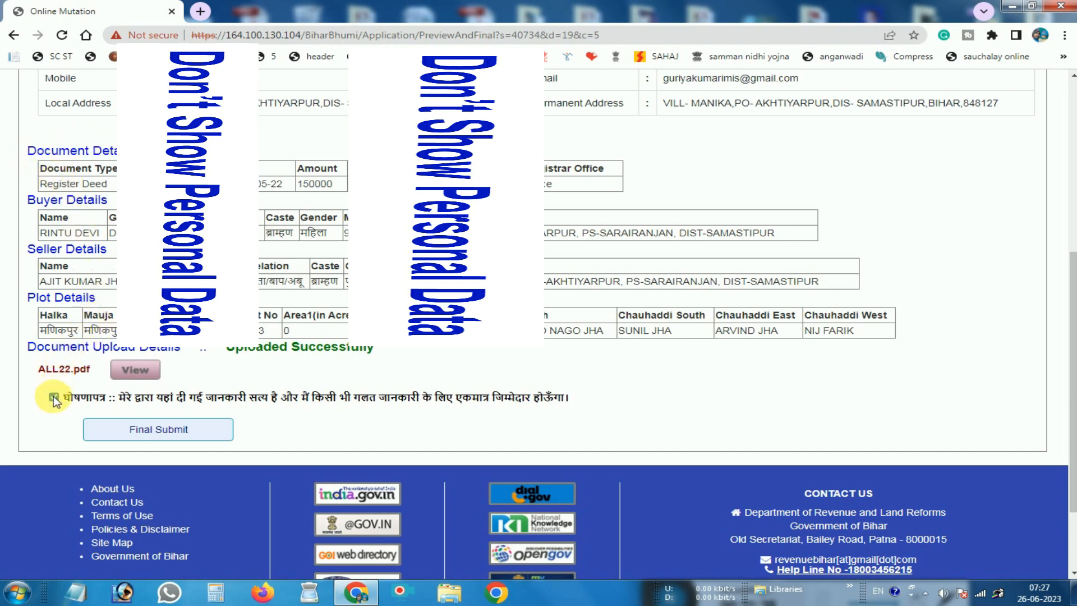
left_click(146, 430)
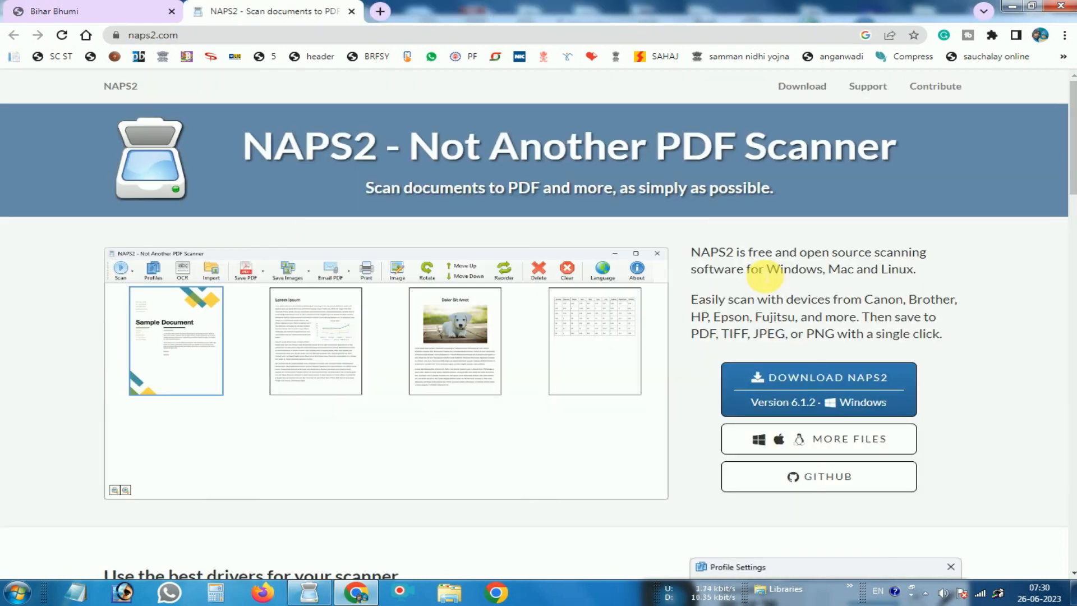
- Download NAPS2 version 6.1.2 for Windows from its website and save naps2-6.1.2-setup on the Desktop
left_click_drag(245, 148, 378, 155)
left_click(378, 155)
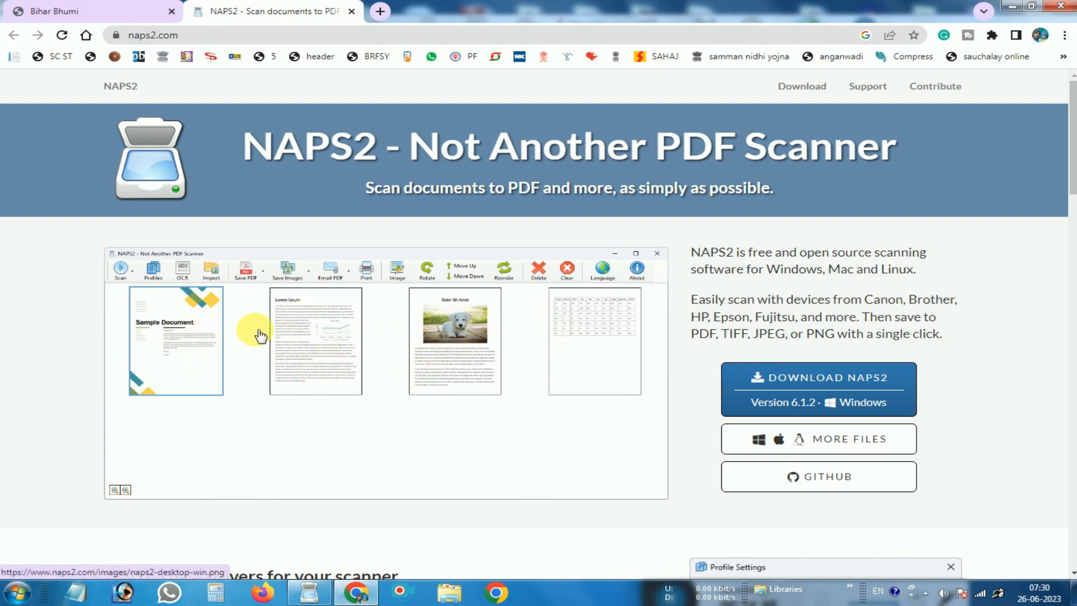
left_click(822, 386)
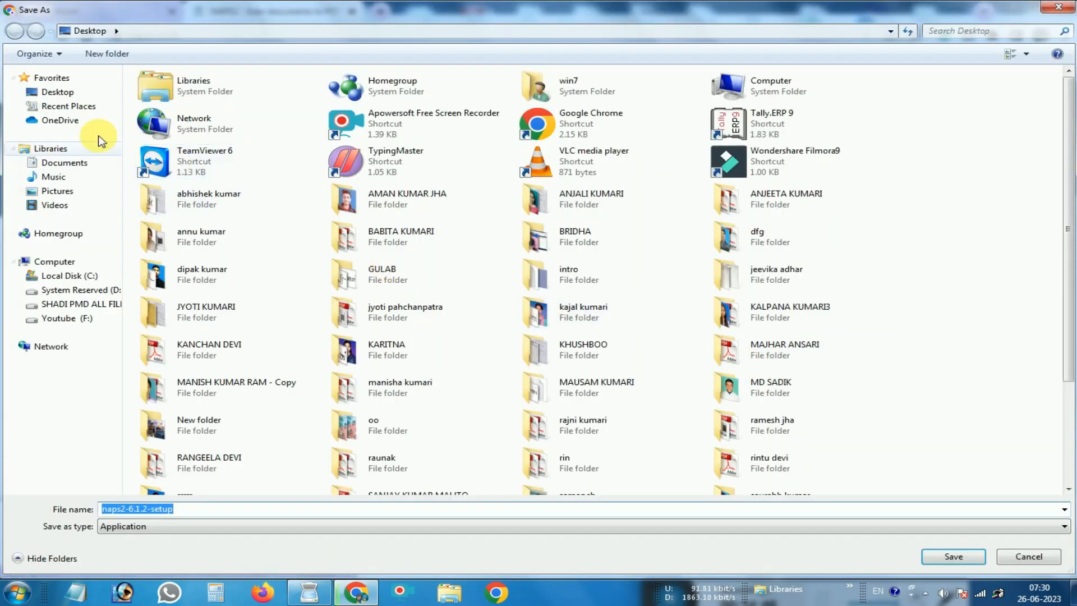
left_click(80, 102)
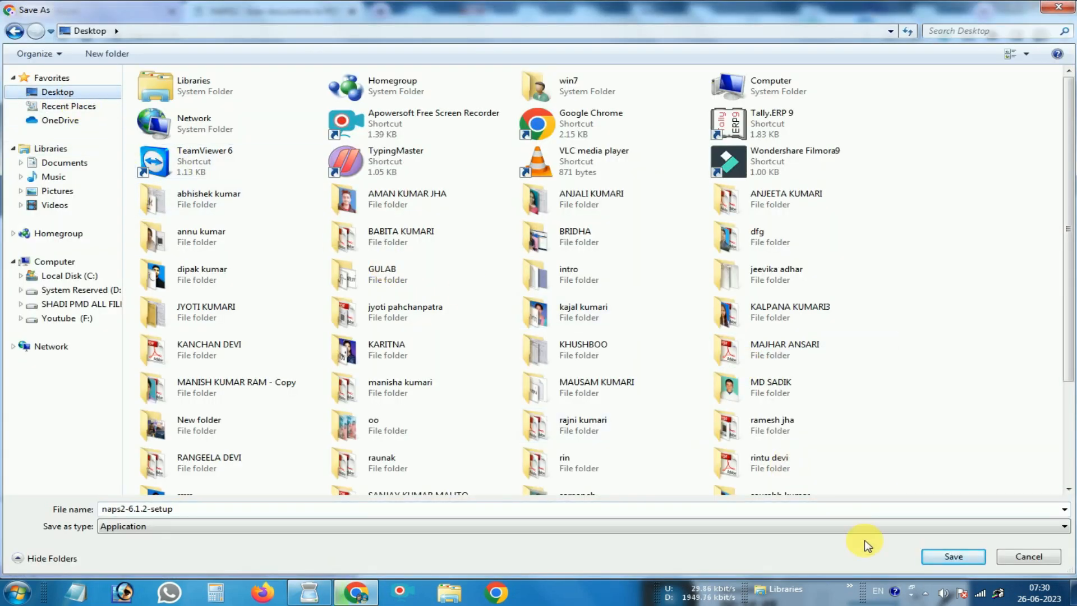
left_click(954, 552)
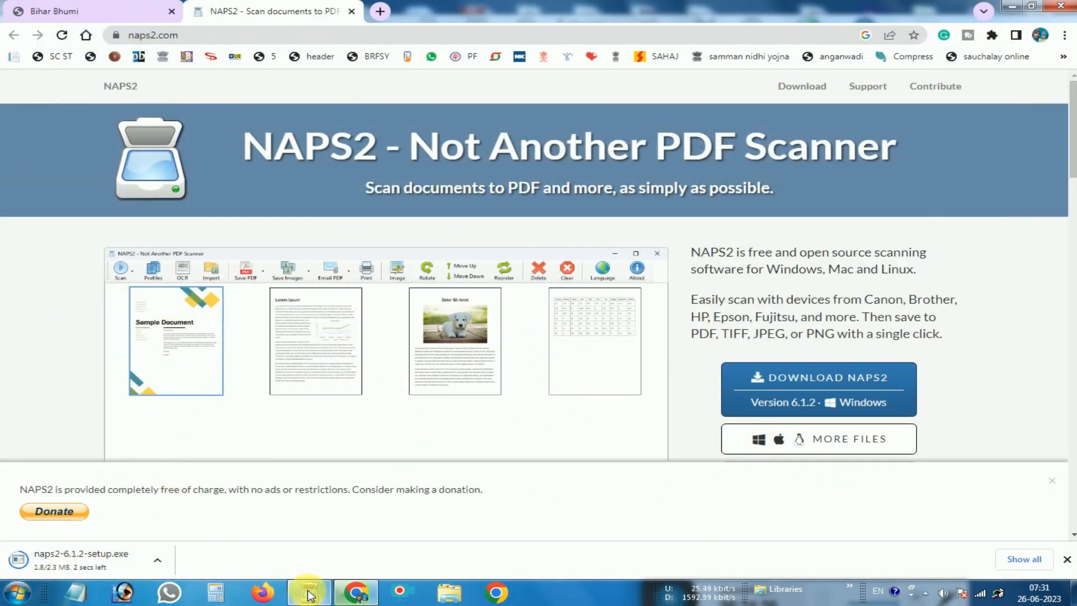
left_click(1066, 560)
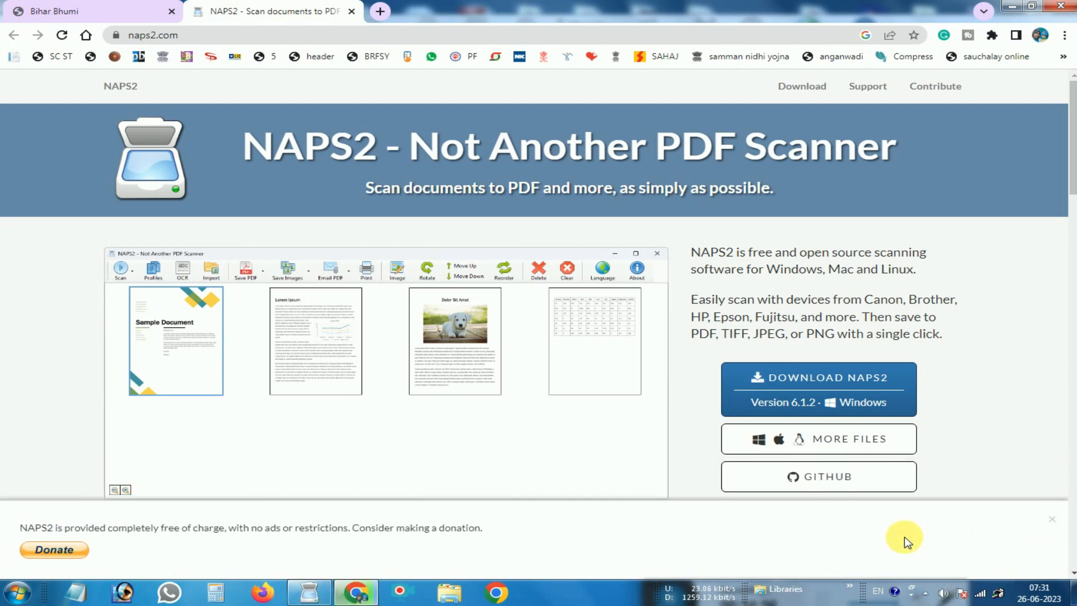
- Switch to Not Another PDF Scanner 2 and start a new scan profile named DASTAWEJ
left_click(320, 595)
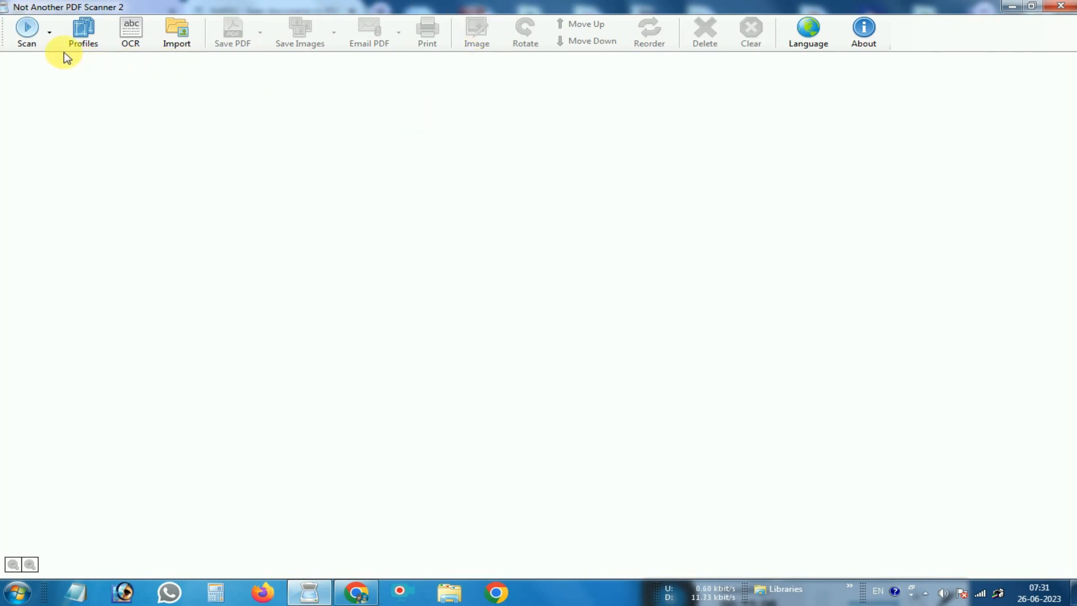
left_click(47, 36)
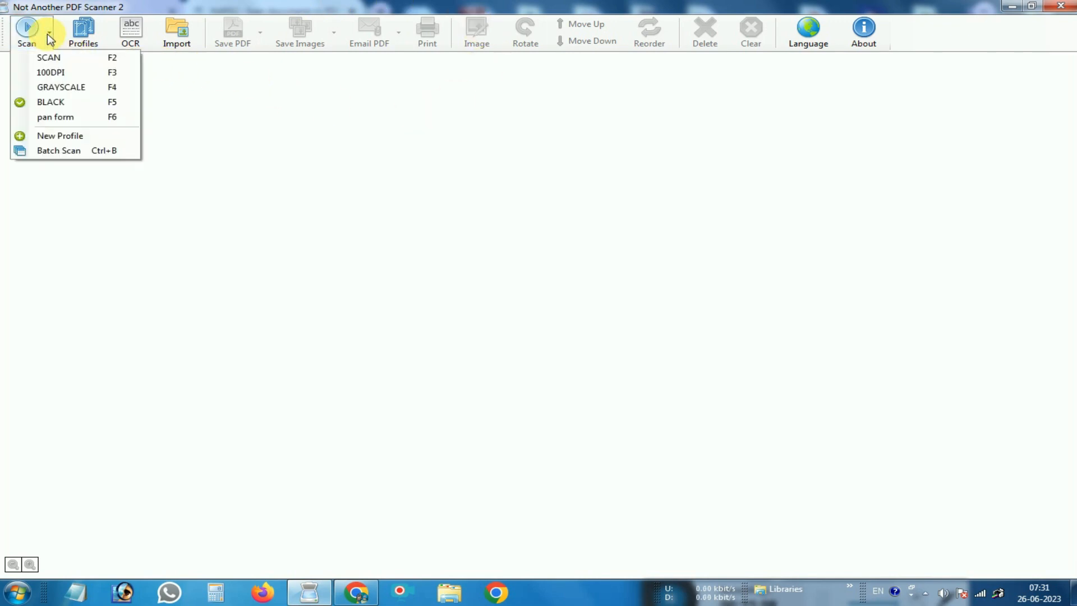
left_click(47, 35)
left_click(49, 35)
left_click(90, 138)
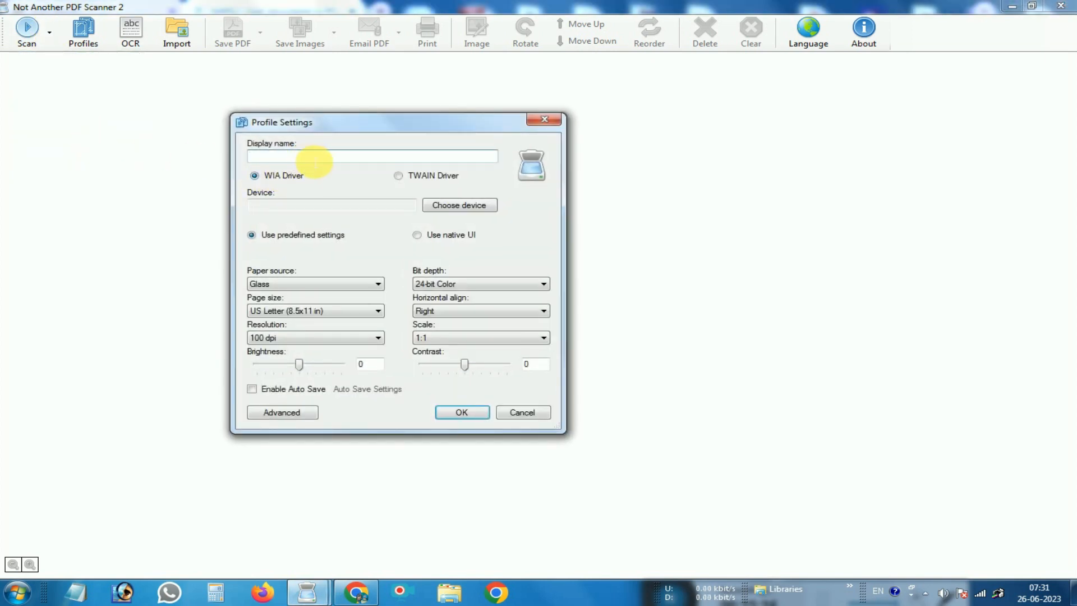
type("DAS")
type("TAWEJ")
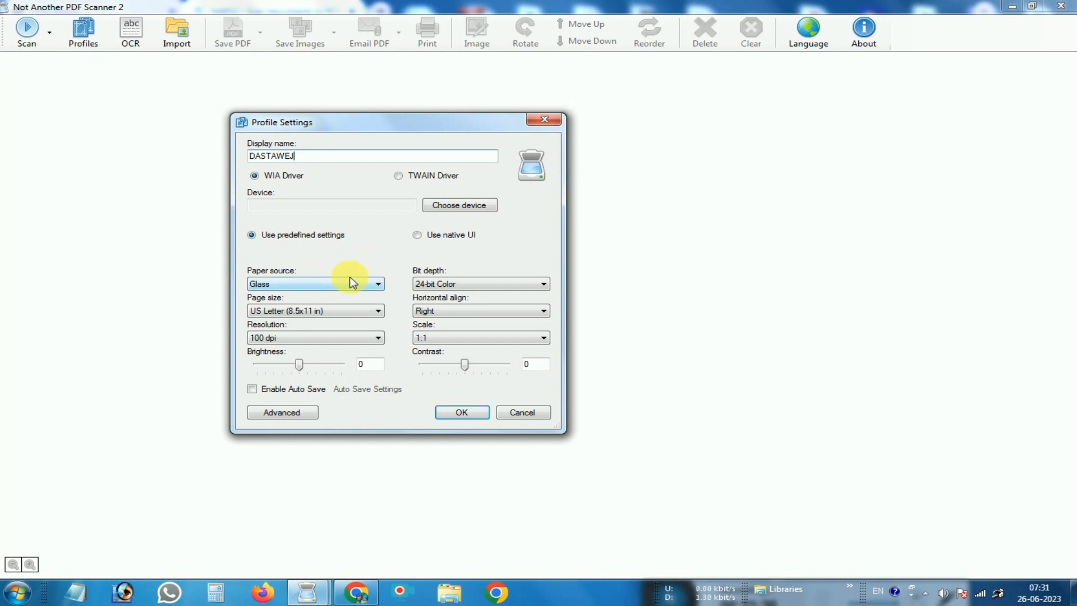
- Set the profile's bit depth to Black & White, resolution to 200 dpi and page size to A4 (210x297 mm), and save it
left_click(448, 284)
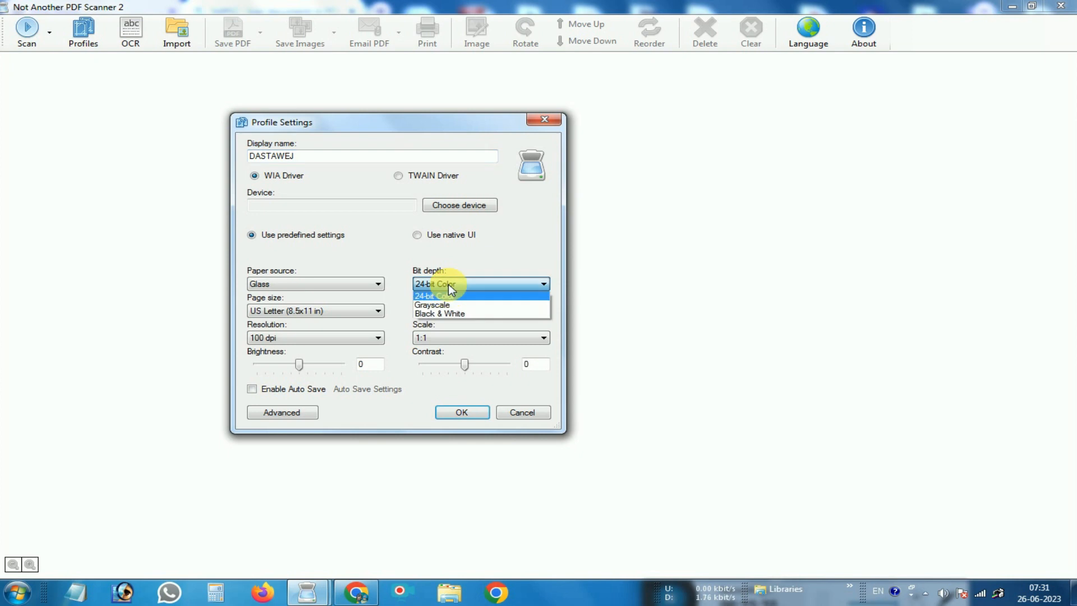
left_click(442, 314)
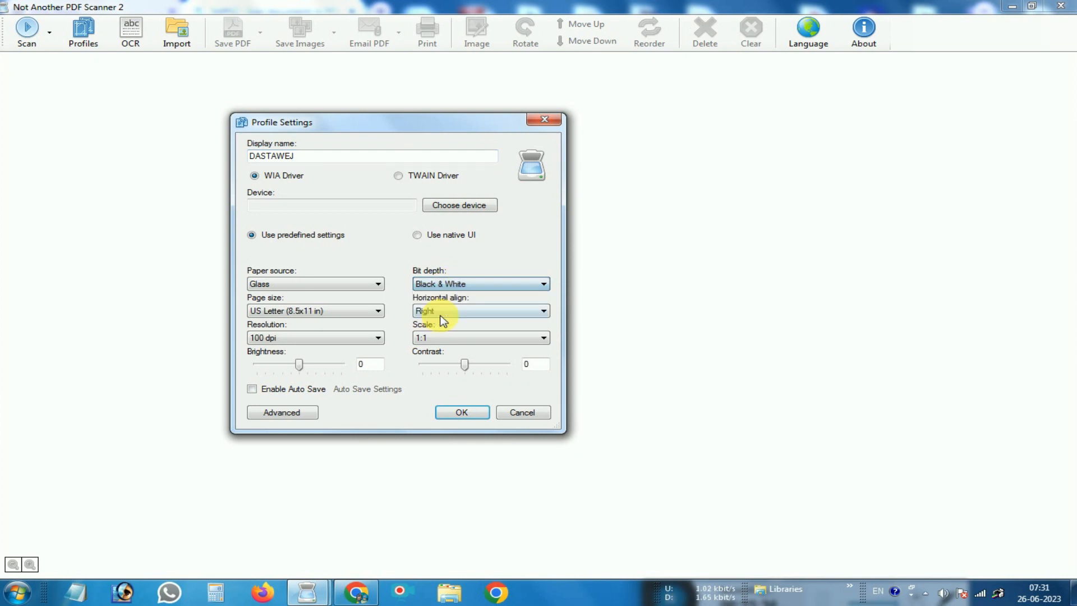
left_click(303, 340)
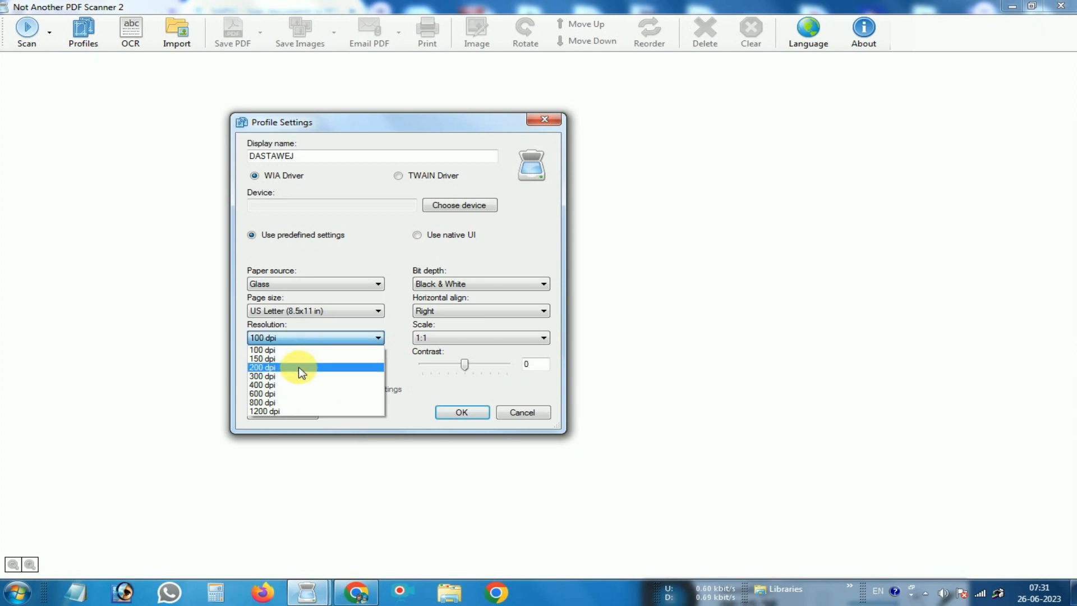
left_click(301, 368)
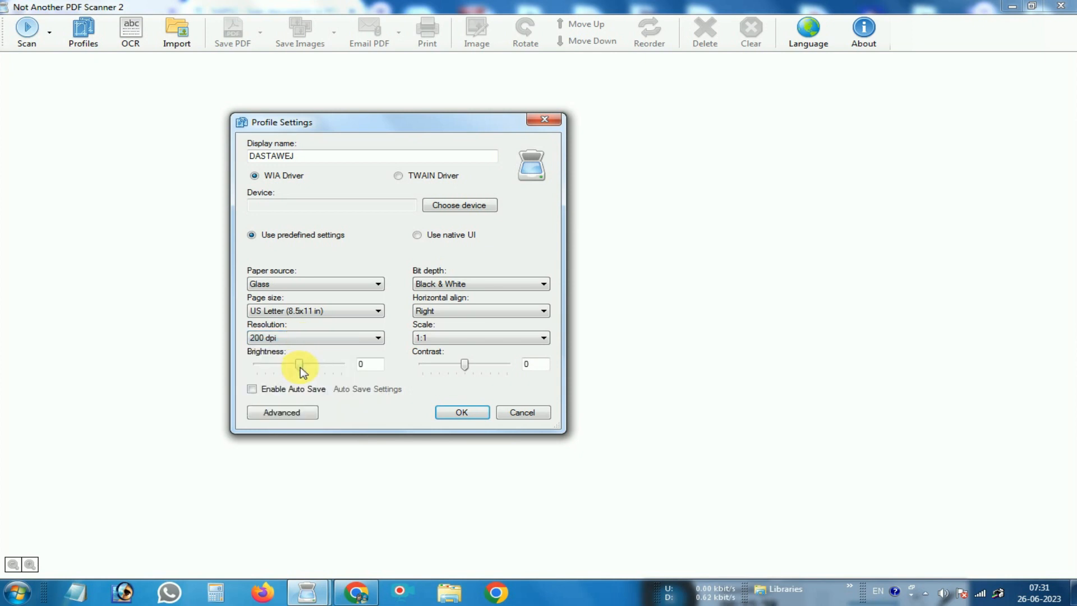
left_click(286, 313)
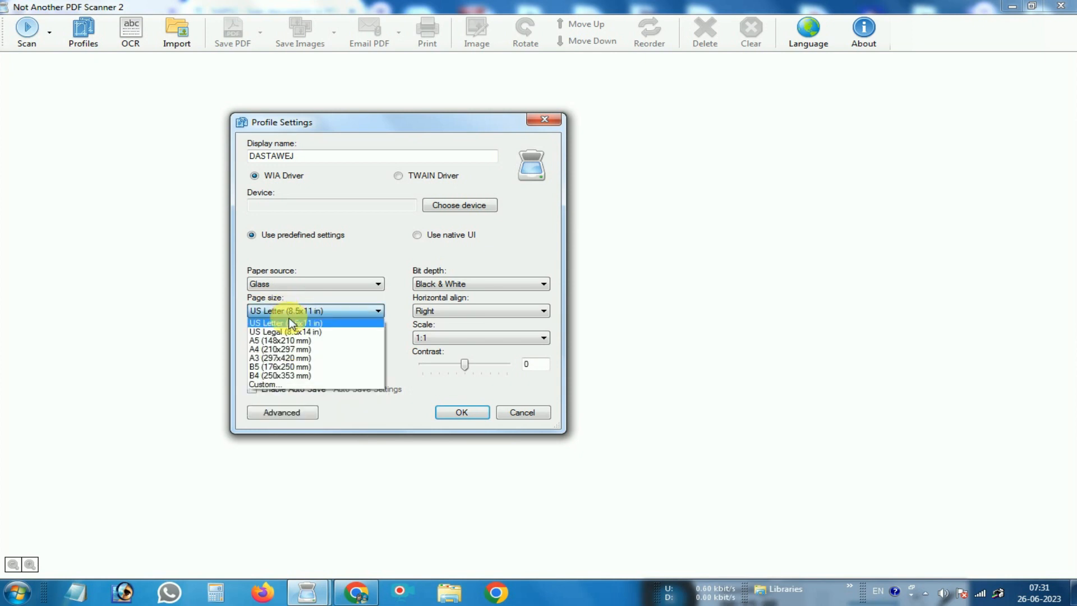
left_click(279, 349)
left_click(458, 413)
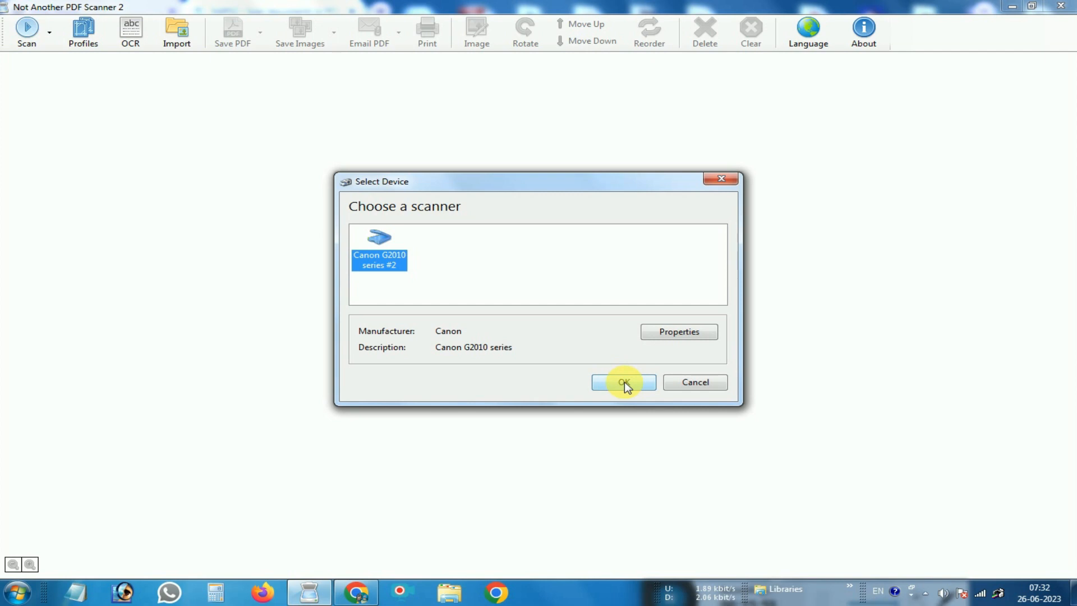
- Dismiss the scanner selection and look over the list of available scan profiles
left_click(687, 382)
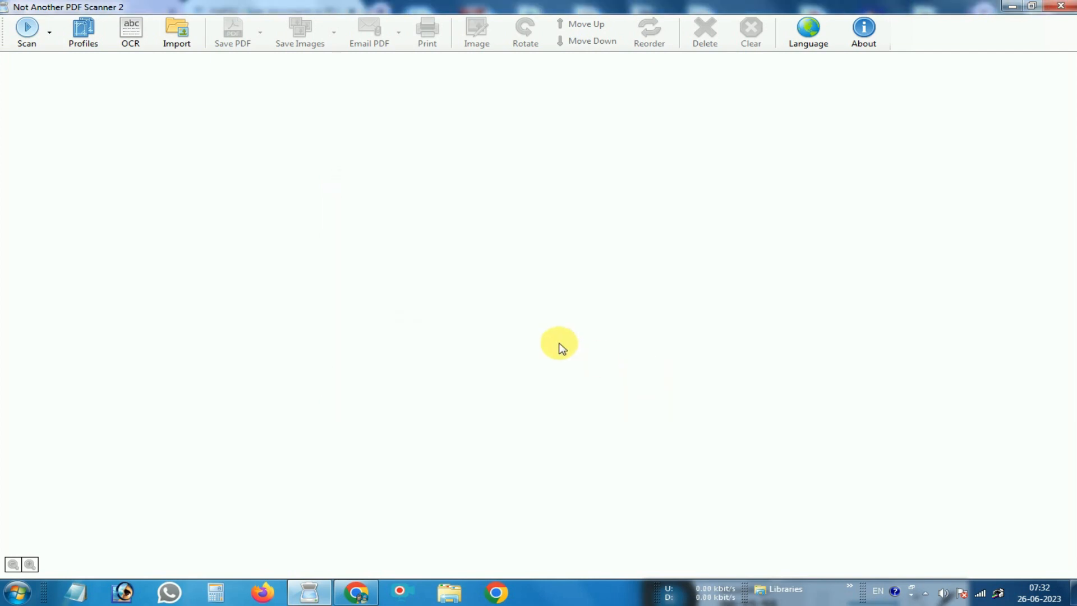
left_click(51, 35)
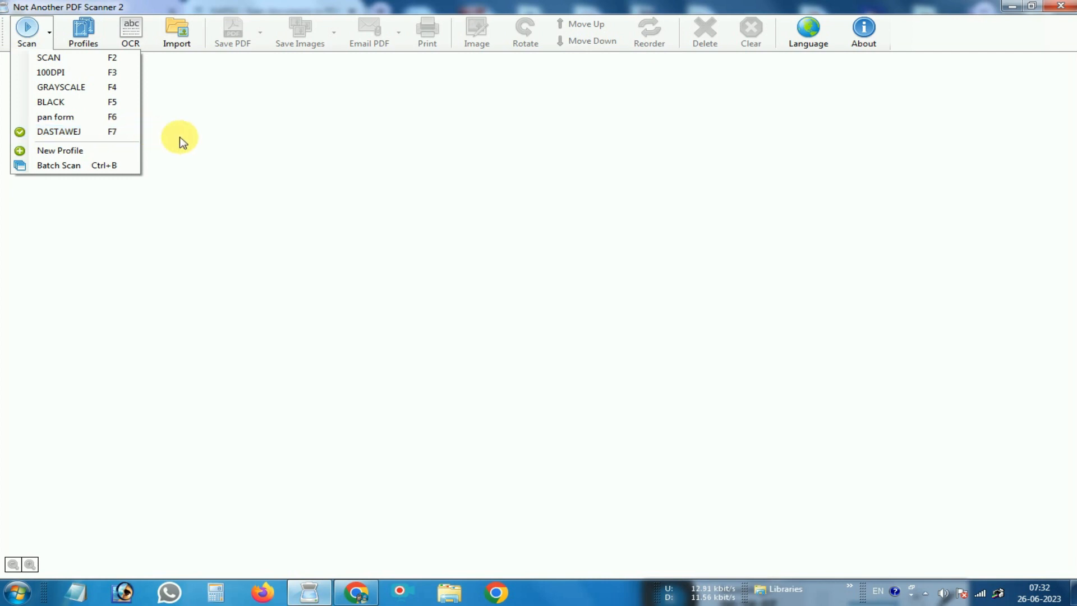
left_click(336, 174)
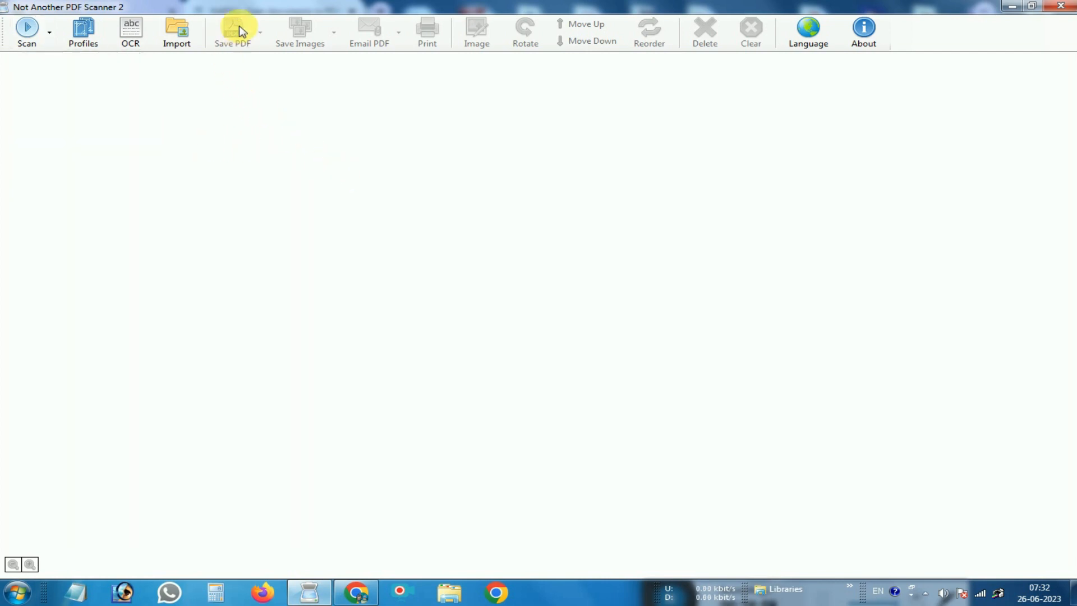